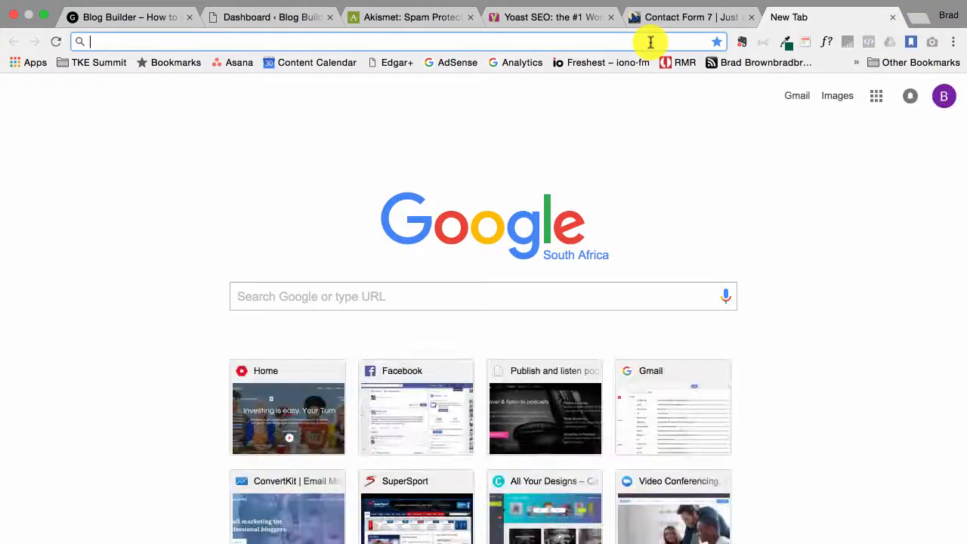
Load thekonaedge.com and scroll through The Kona Edge's category archive pages
text(the)
key(Return)
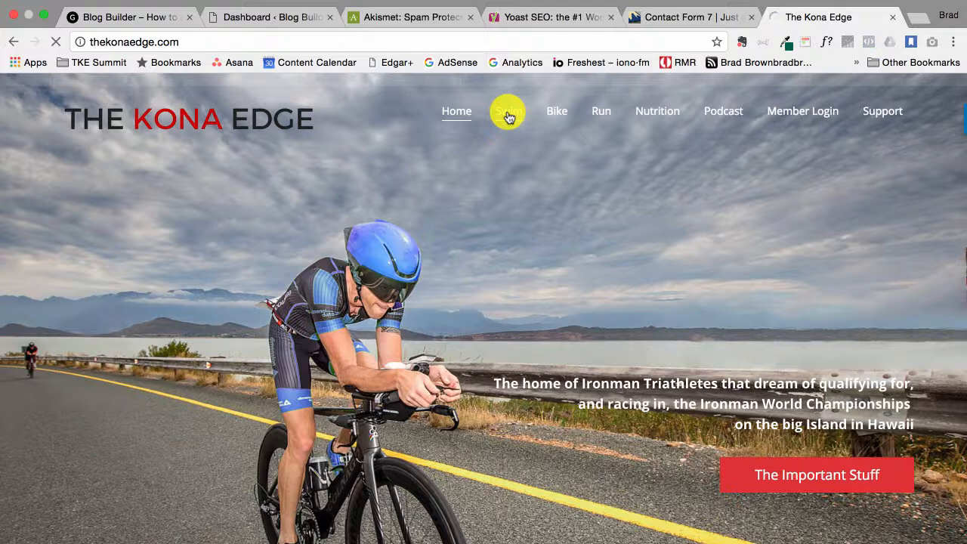
scroll(469, 350, down, 10)
scroll(469, 350, down, 8)
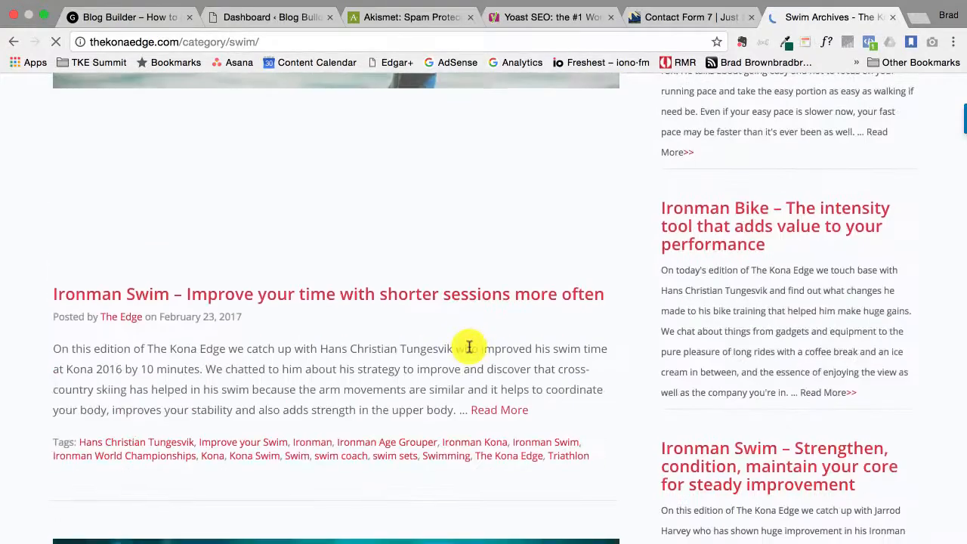
scroll(469, 347, down, 9)
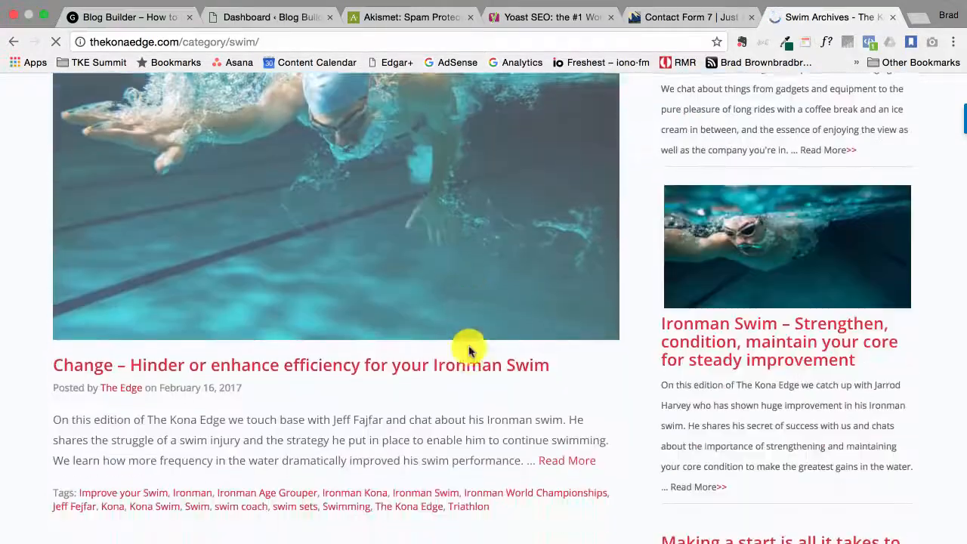
scroll(469, 350, down, 10)
scroll(469, 351, down, 2)
scroll(431, 401, down, 9)
scroll(436, 409, down, 3)
scroll(399, 337, up, 20)
scroll(400, 344, up, 10)
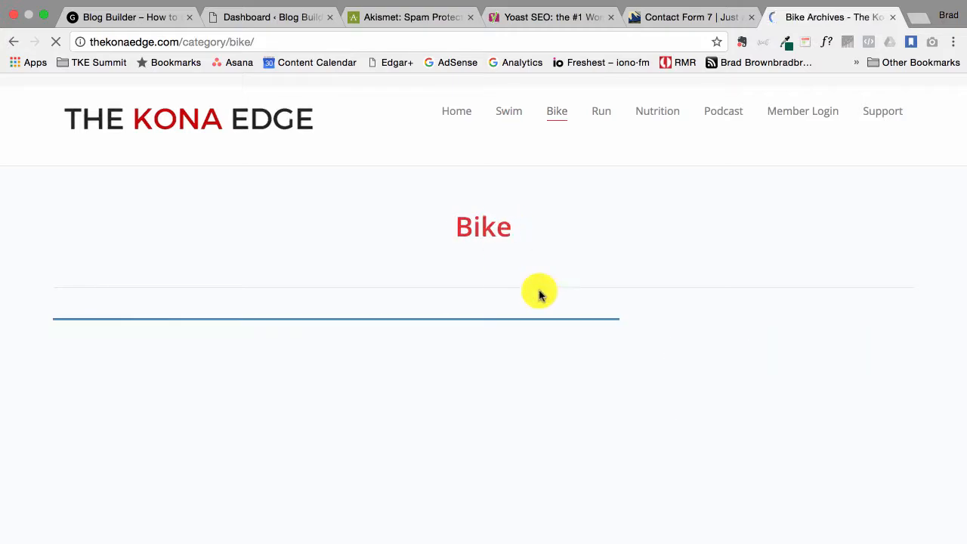
scroll(539, 294, down, 7)
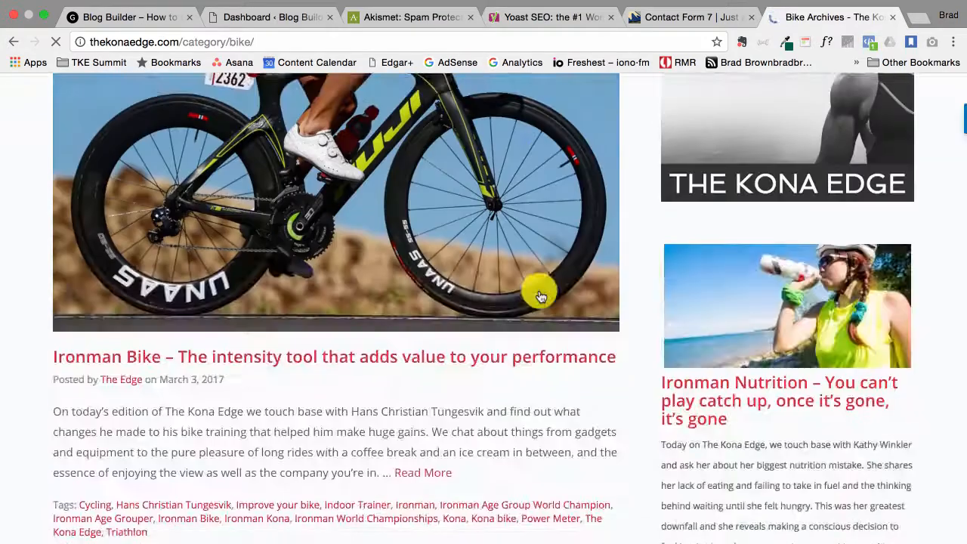
scroll(540, 295, down, 10)
scroll(539, 295, up, 5)
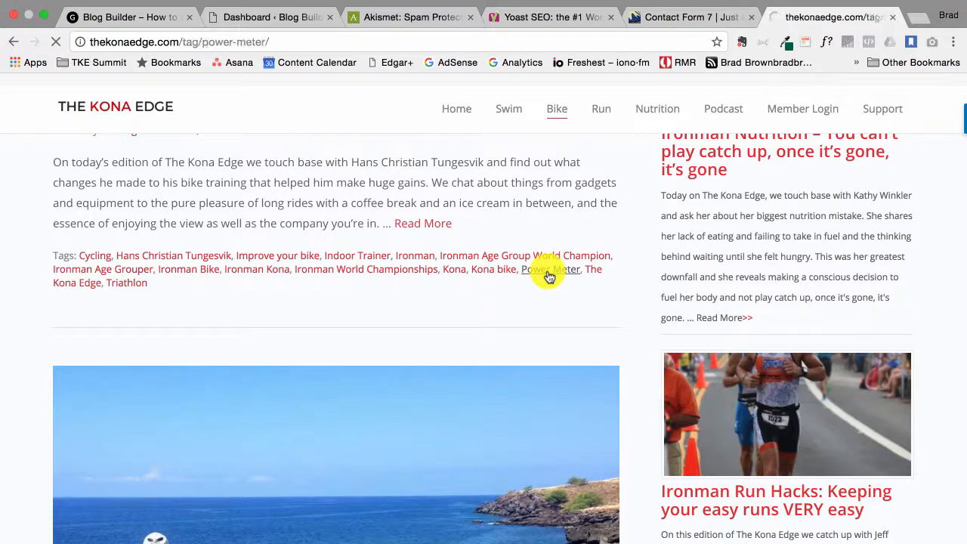
Scroll the Power Meter archive and open the interviewed athlete's name tag archive
scroll(549, 277, down, 15)
scroll(549, 276, down, 15)
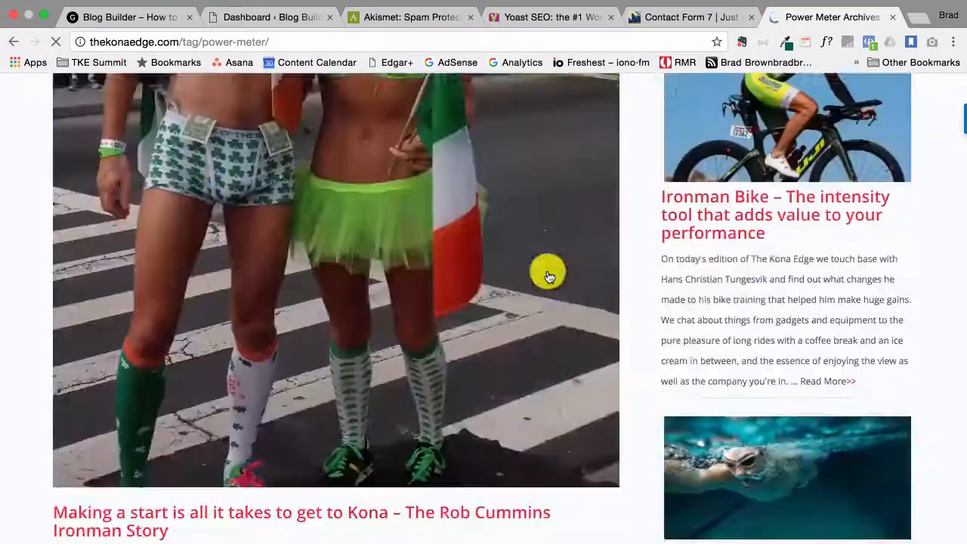
scroll(549, 277, down, 10)
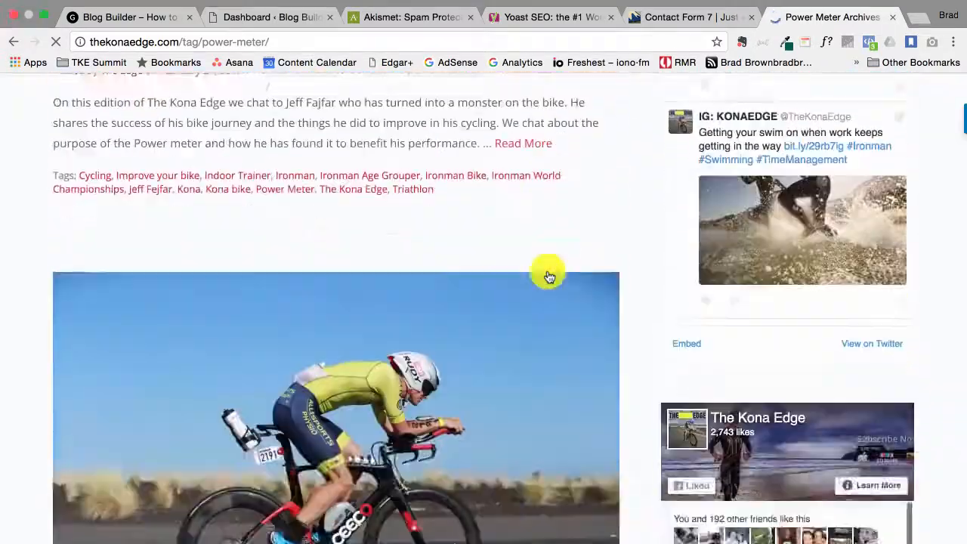
scroll(549, 276, down, 2)
scroll(549, 276, up, 20)
scroll(549, 276, up, 15)
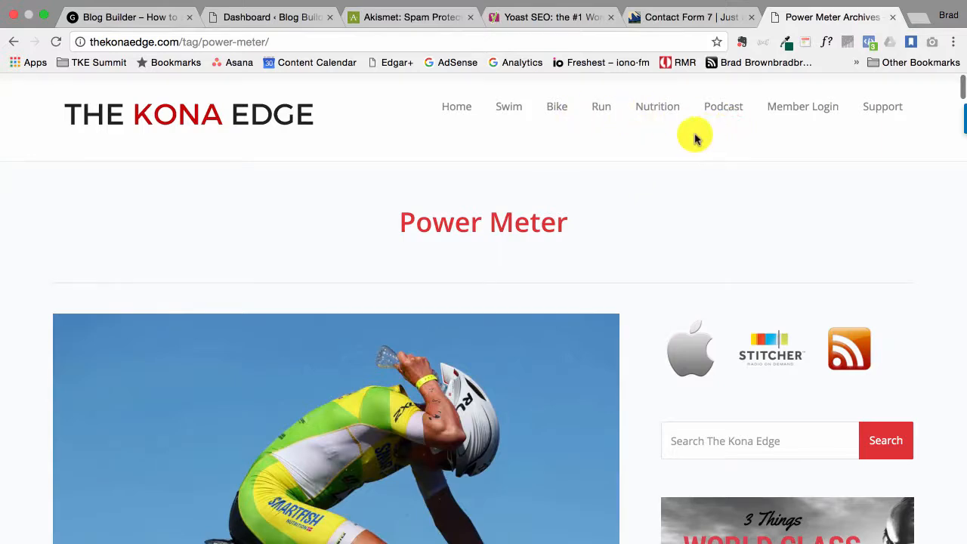
scroll(567, 348, down, 6)
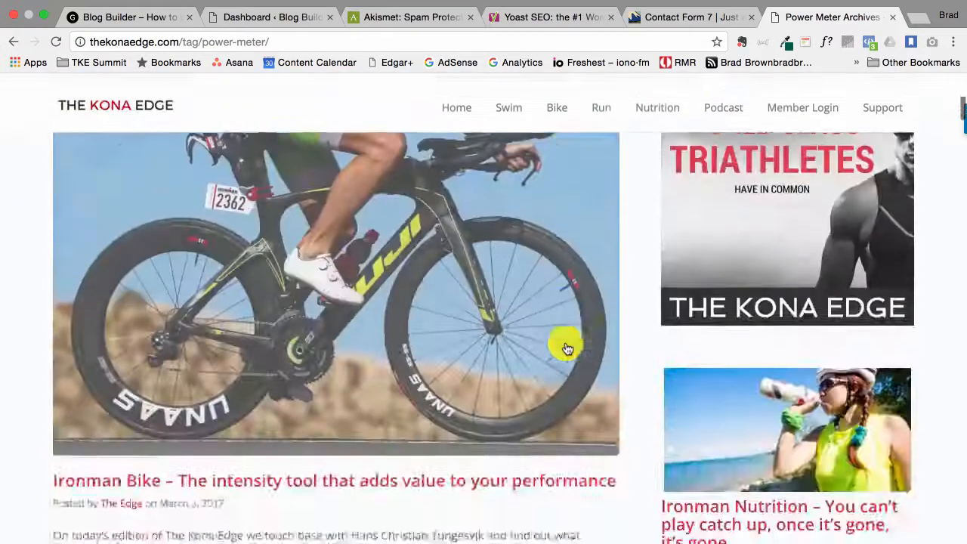
scroll(580, 253, down, 3)
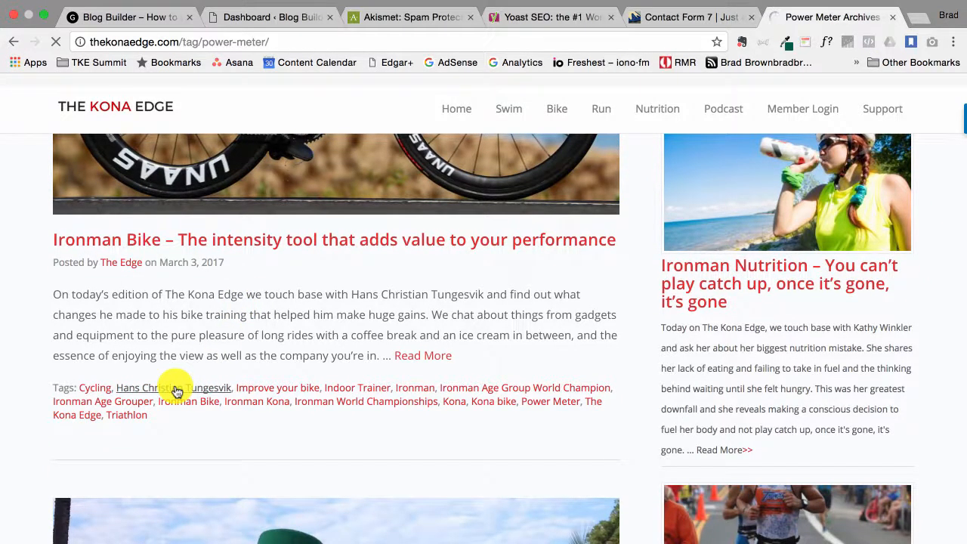
click(176, 391)
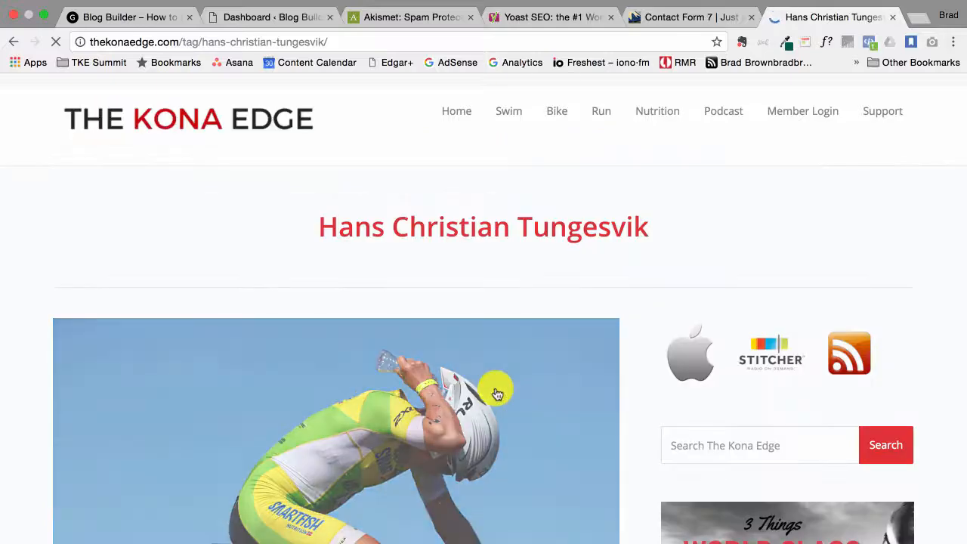
Skim the athlete's tag archive, then return to the Blog Builder dashboard
scroll(497, 393, down, 15)
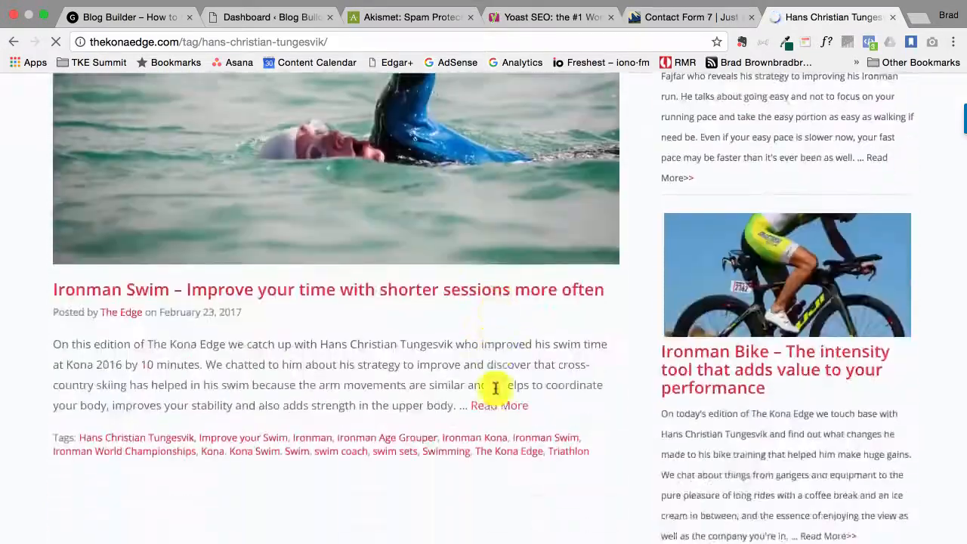
scroll(496, 389, up, 15)
scroll(497, 393, up, 4)
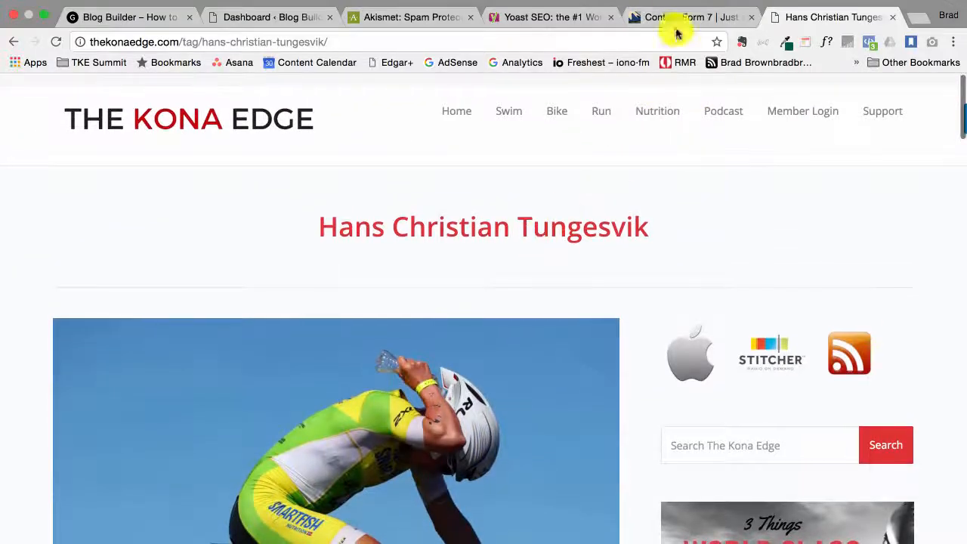
click(261, 18)
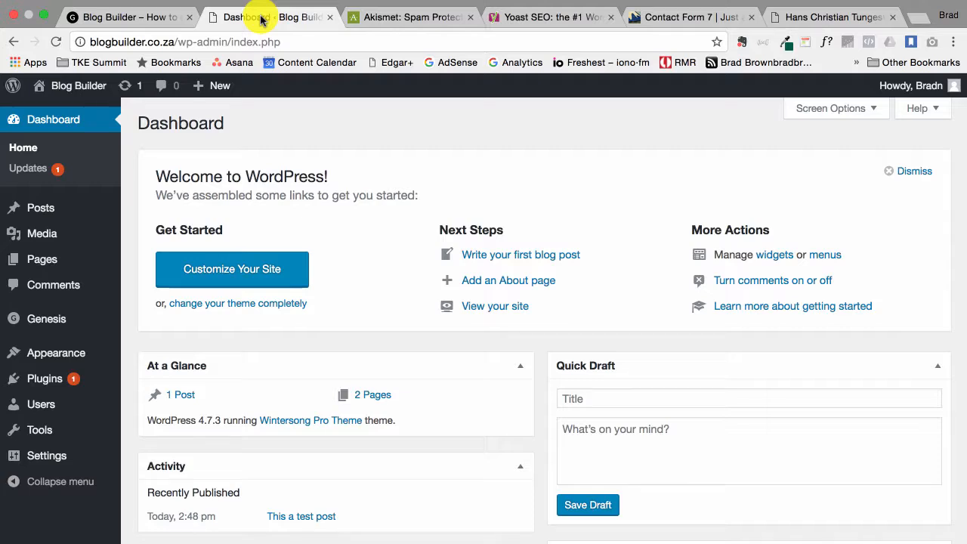
Open Posts > Categories, confirm the live test post is filed under Uncategorized, then return
mouse_move(58, 204)
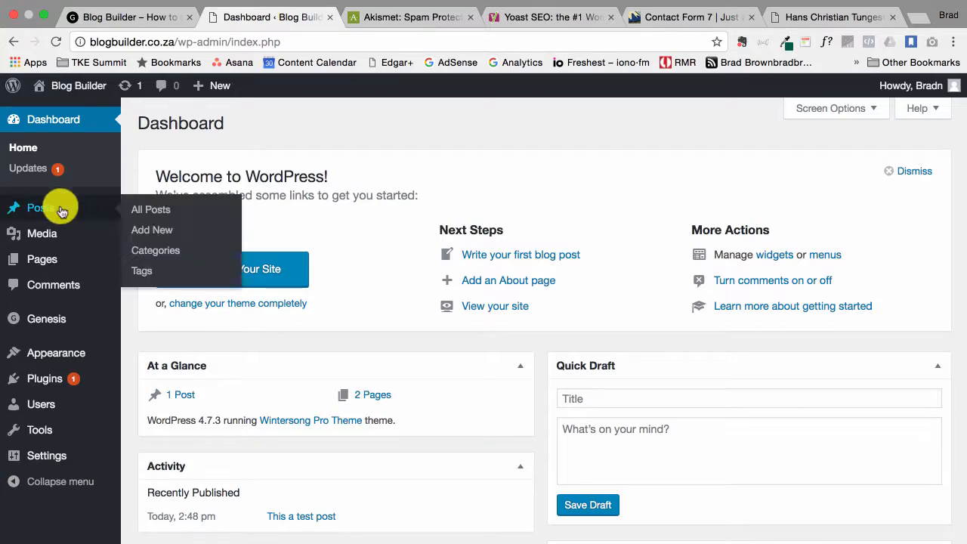
click(166, 254)
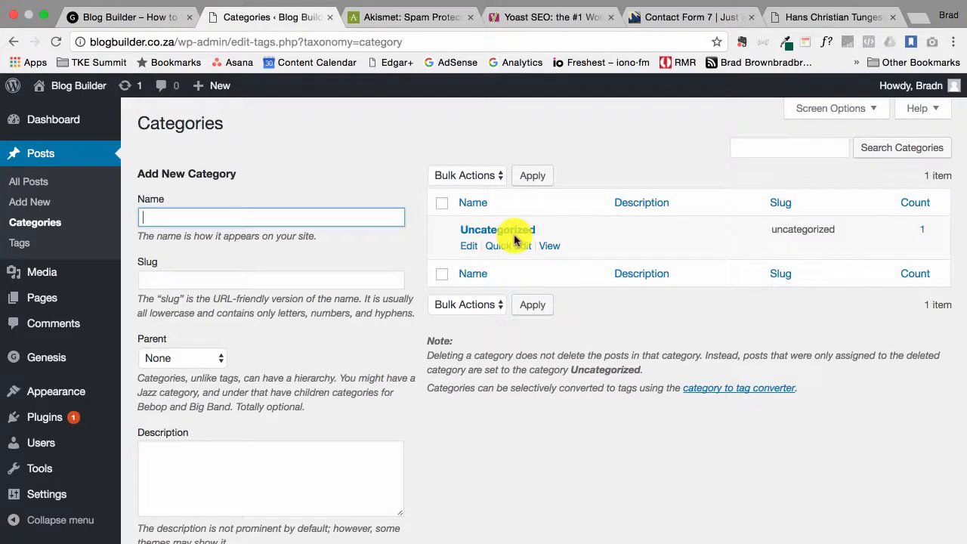
click(143, 21)
scroll(456, 444, down, 3)
scroll(455, 441, up, 3)
scroll(510, 298, down, 6)
scroll(510, 299, down, 5)
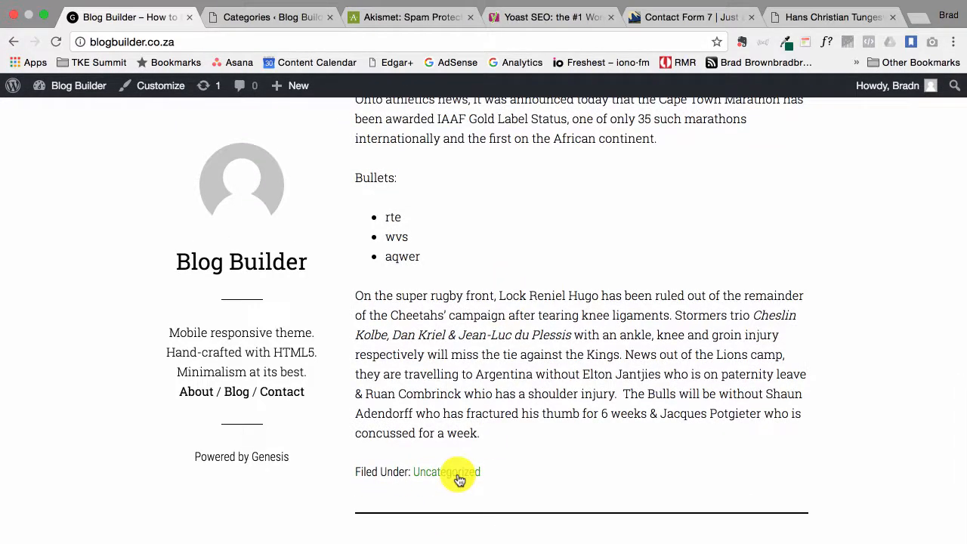
click(264, 19)
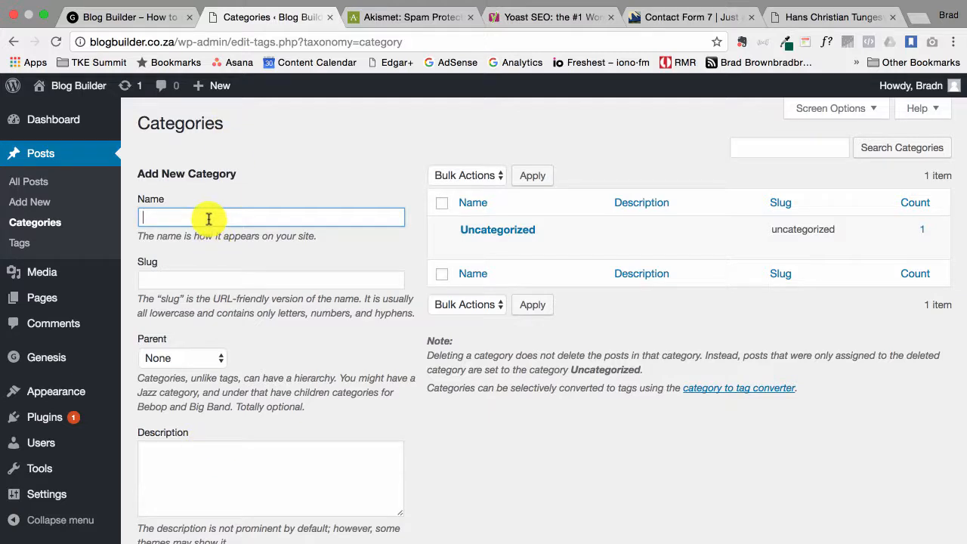
Name the new category Swim with the slug swim
text(Swim)
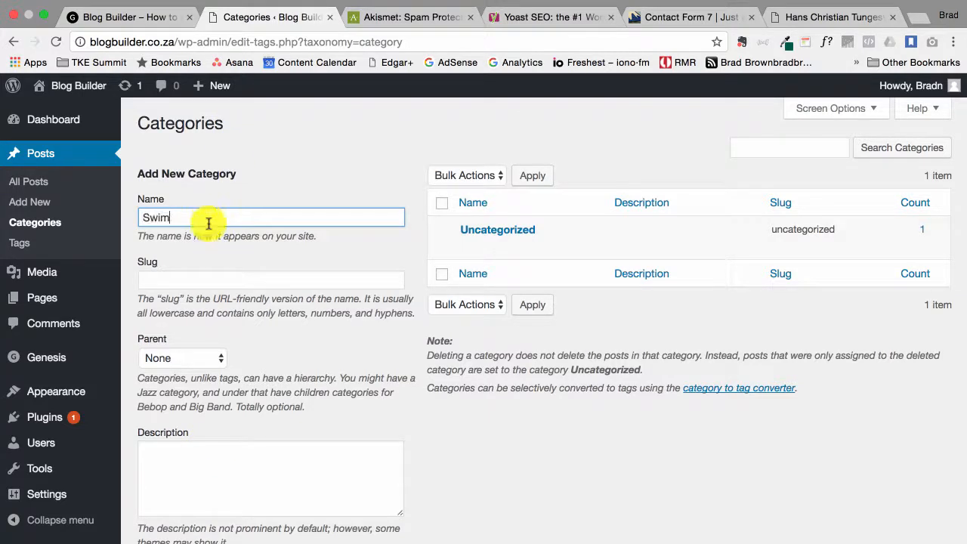
click(201, 279)
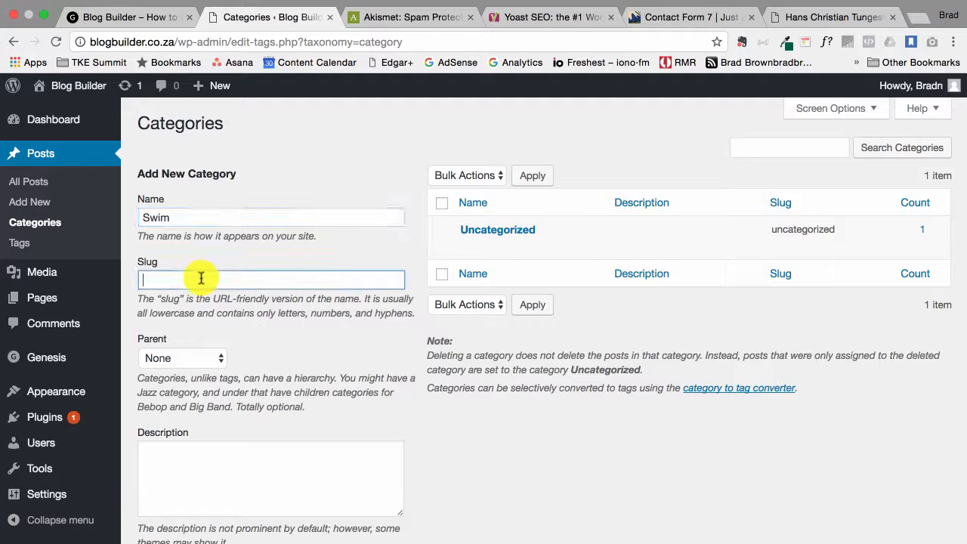
text(swim)
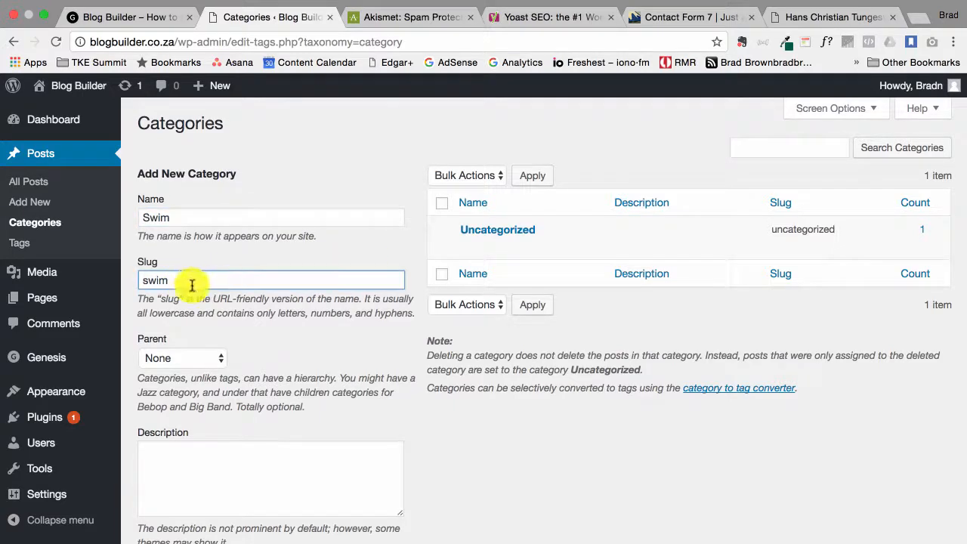
text(-open-wa)
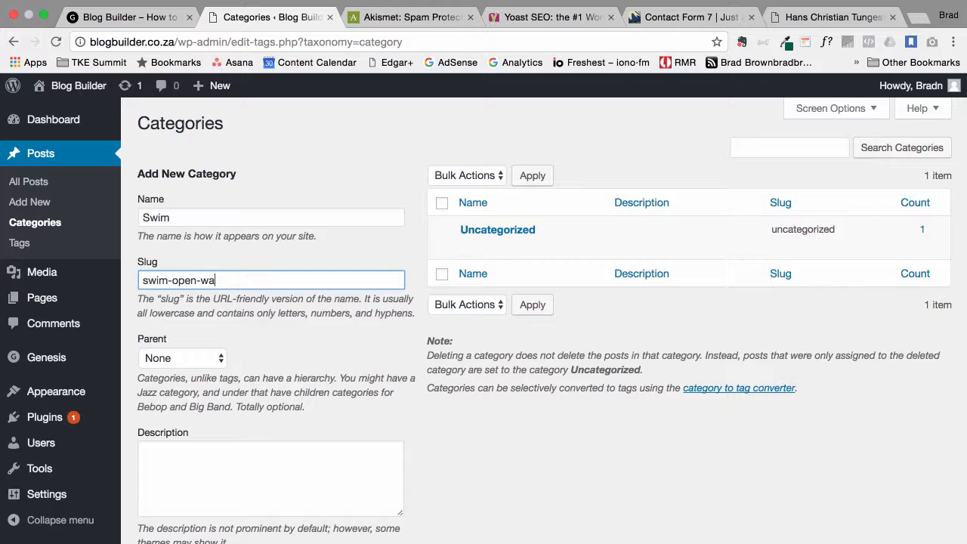
key(BackSpace)
key(BackSpace)
key(BackSpace)
key(BackSpace)
key(BackSpace)
key(BackSpace)
key(BackSpace)
key(BackSpace)
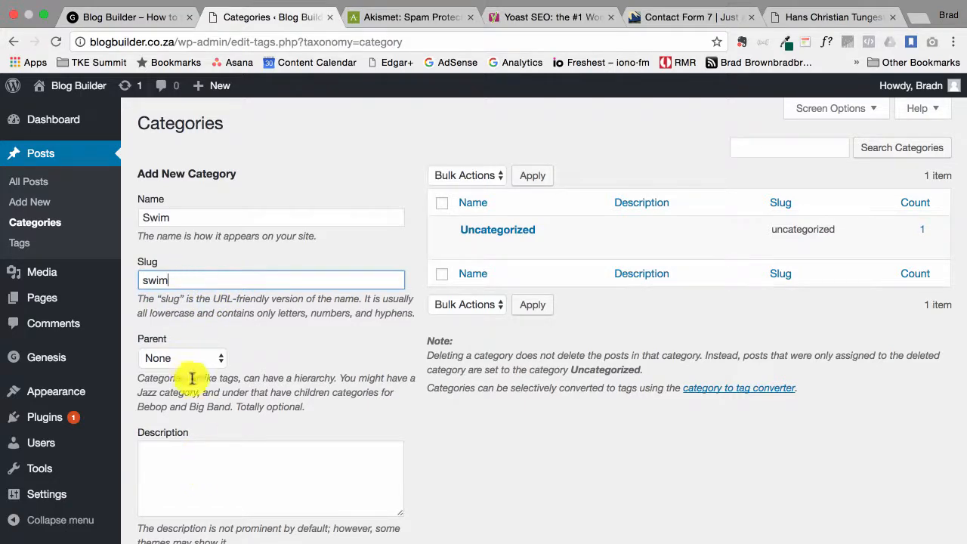
scroll(201, 505, down, 1)
scroll(203, 506, down, 1)
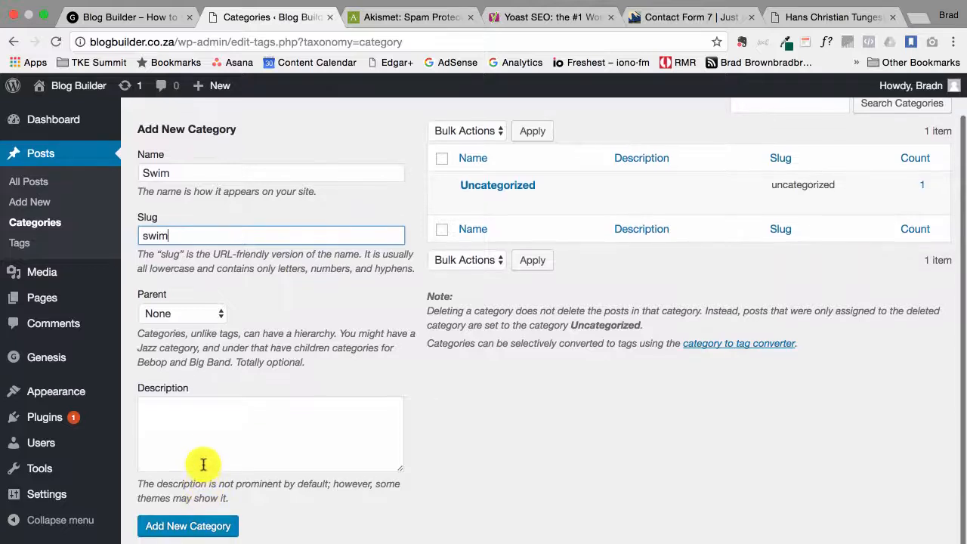
Describe it as 'This is all about your Ironman Swim', save, and open its public page in a new tab
click(194, 417)
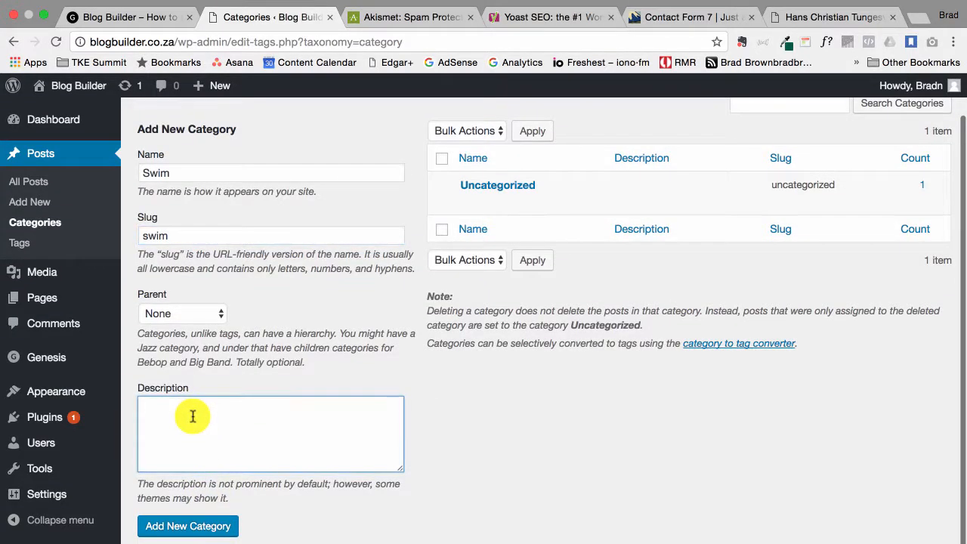
text(This is all about your Ironman Swim)
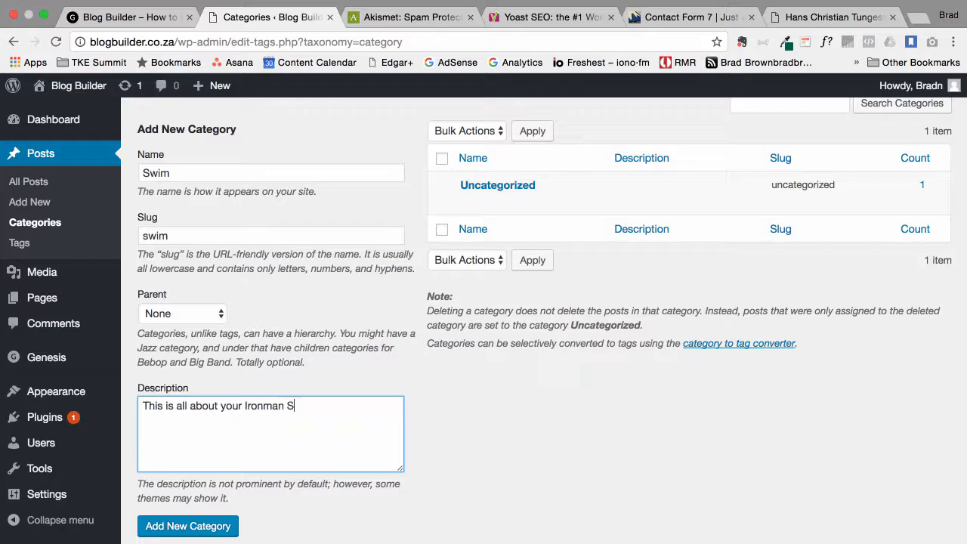
click(181, 528)
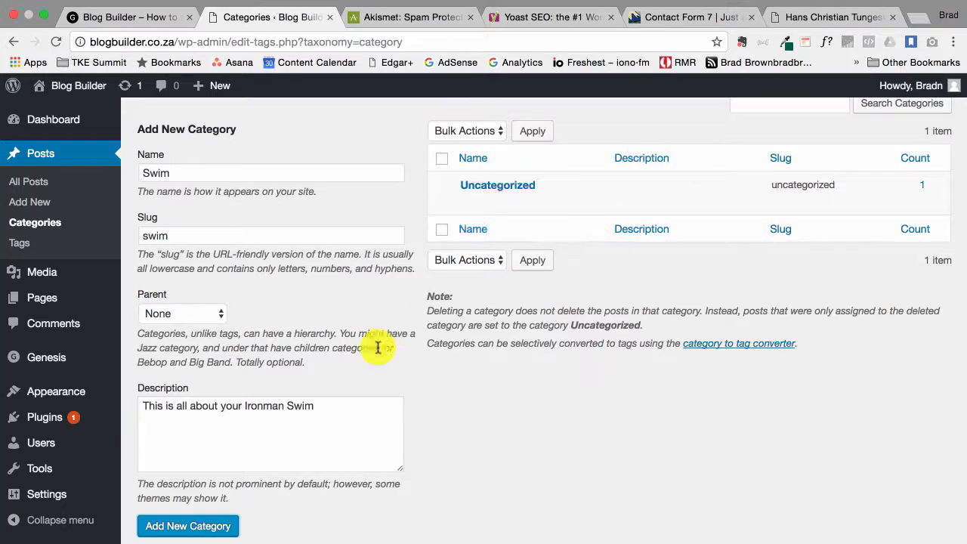
click(165, 523)
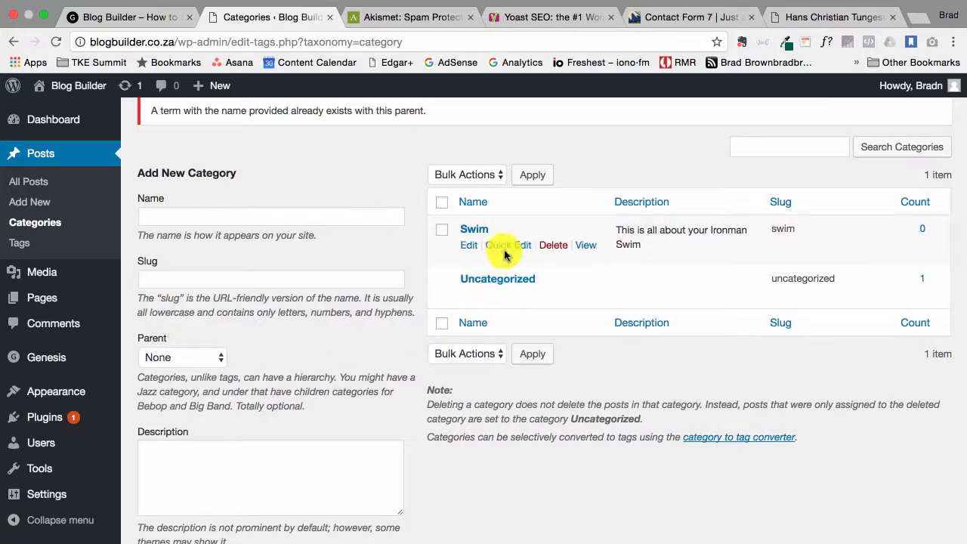
right_click(591, 249)
click(598, 252)
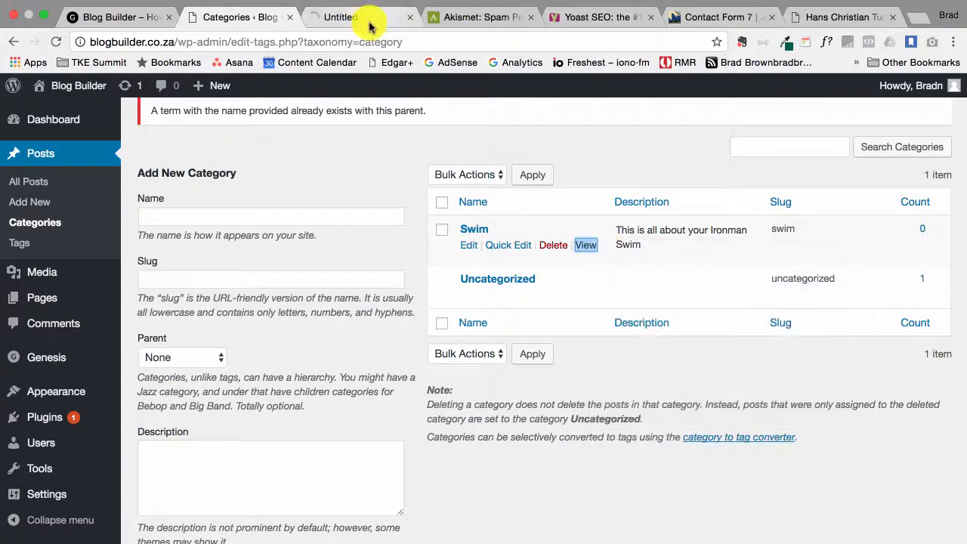
click(370, 26)
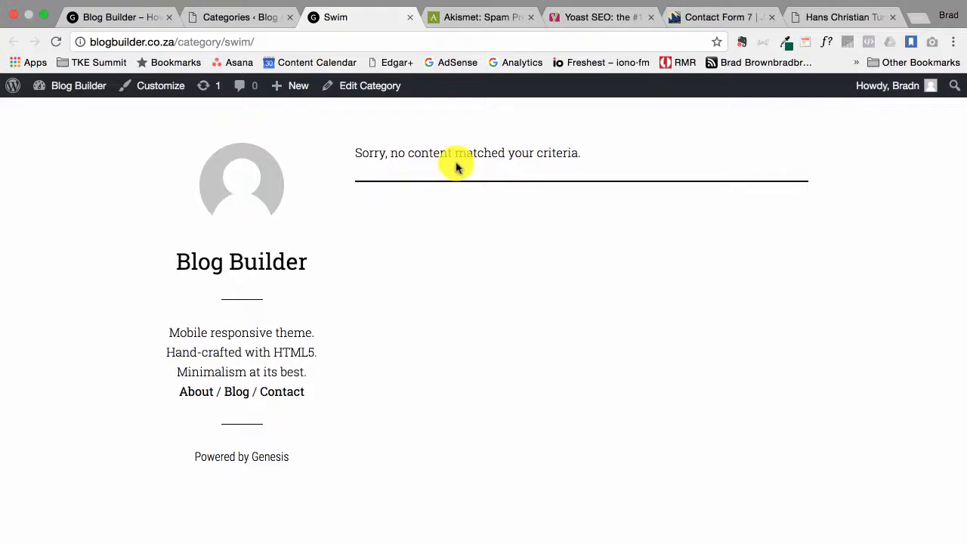
click(227, 17)
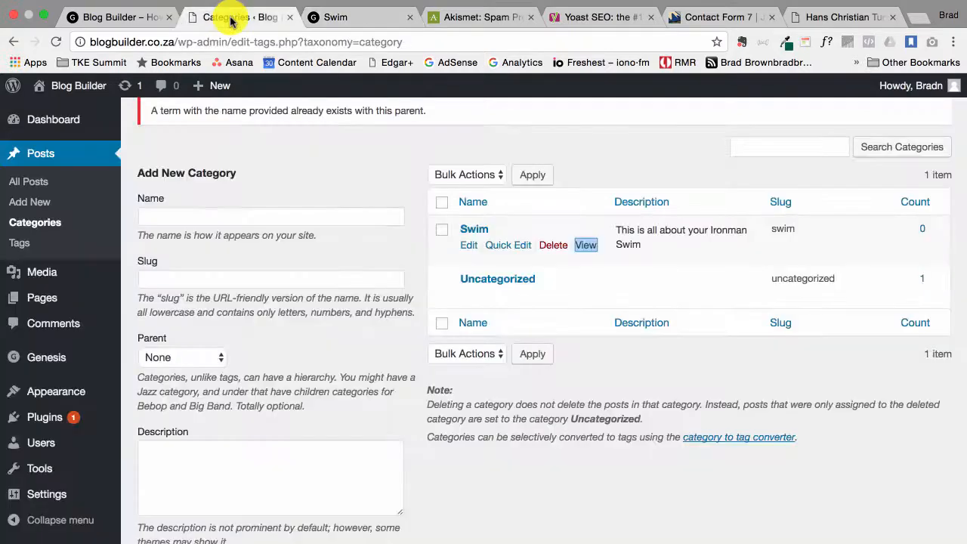
Create category Bike, slug bike, described 'This is all about your Ironman Bike' from Swim's copied text
click(313, 217)
text(Bike)
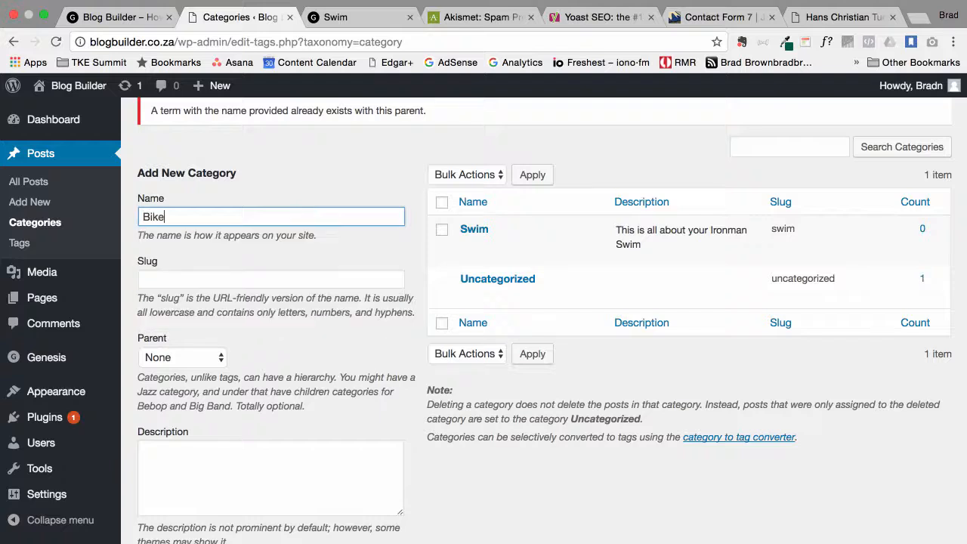
click(299, 276)
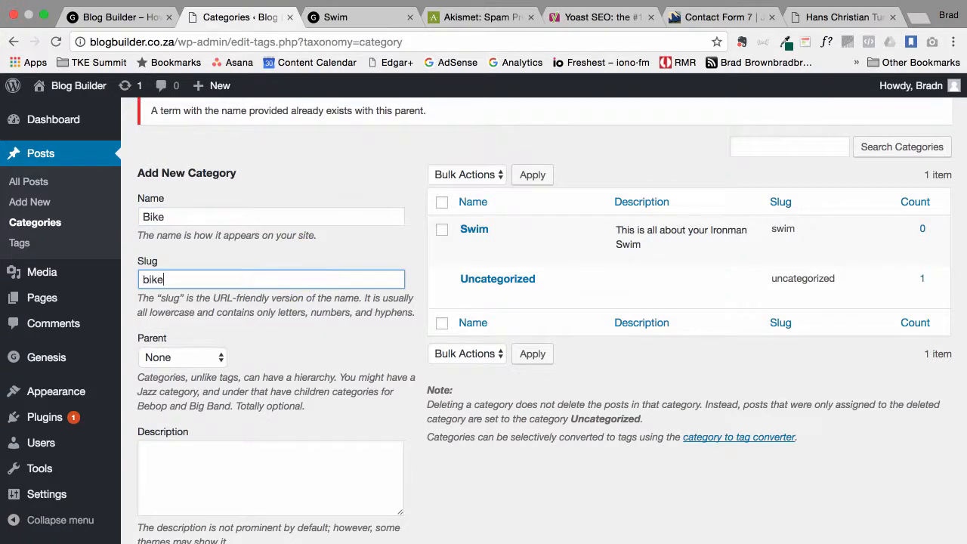
click(282, 463)
drag(658, 243, 618, 233)
right_click(624, 230)
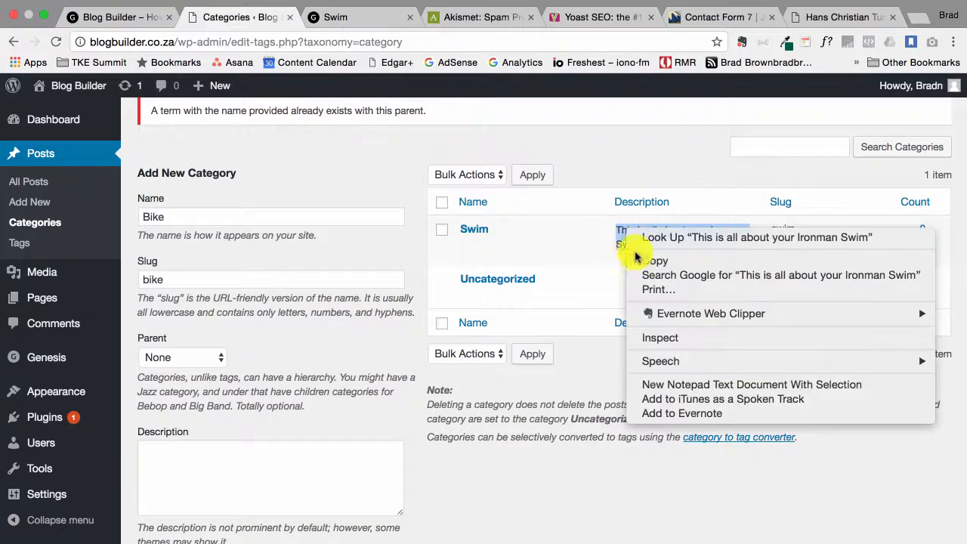
click(641, 257)
click(327, 453)
drag(332, 456, 291, 449)
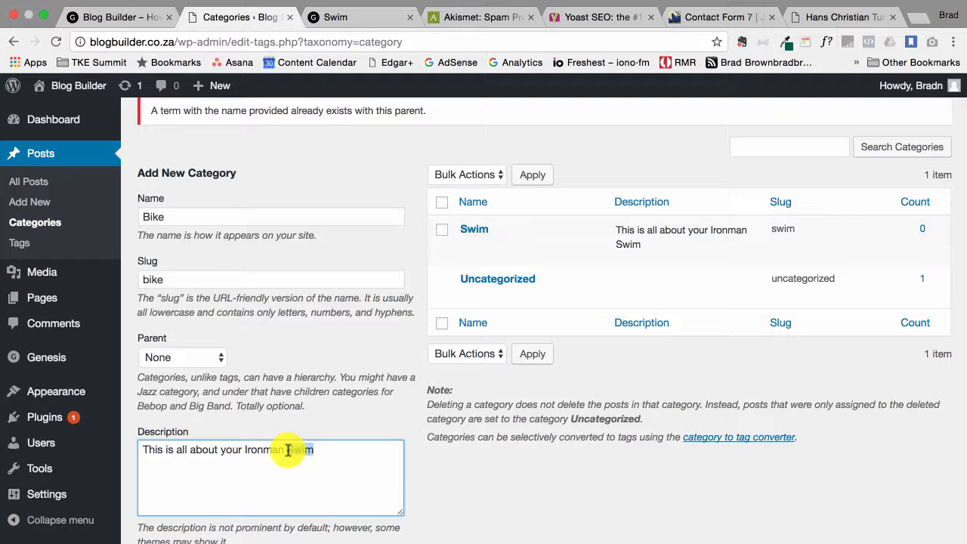
click(183, 543)
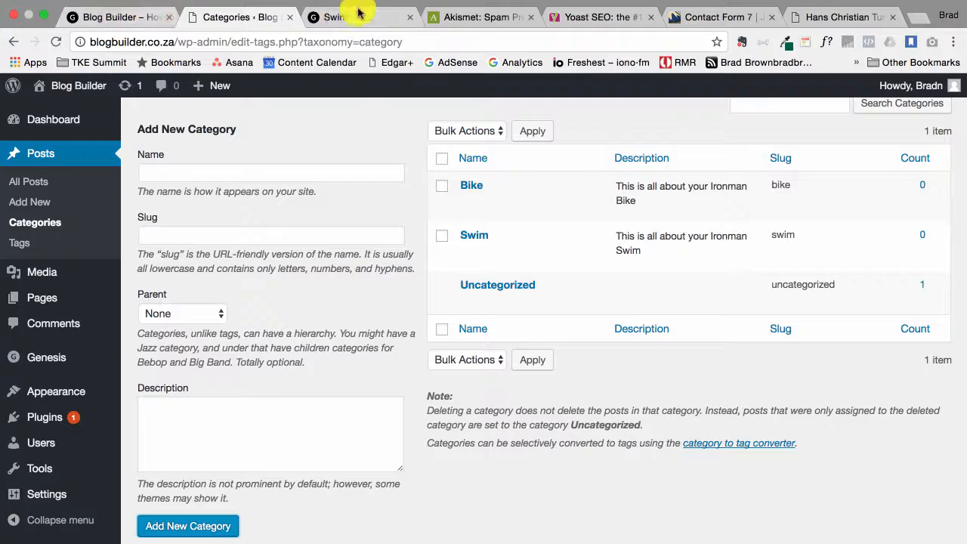
Glance at the blog's front page and return to the new post editor
click(138, 19)
scroll(324, 194, up, 3)
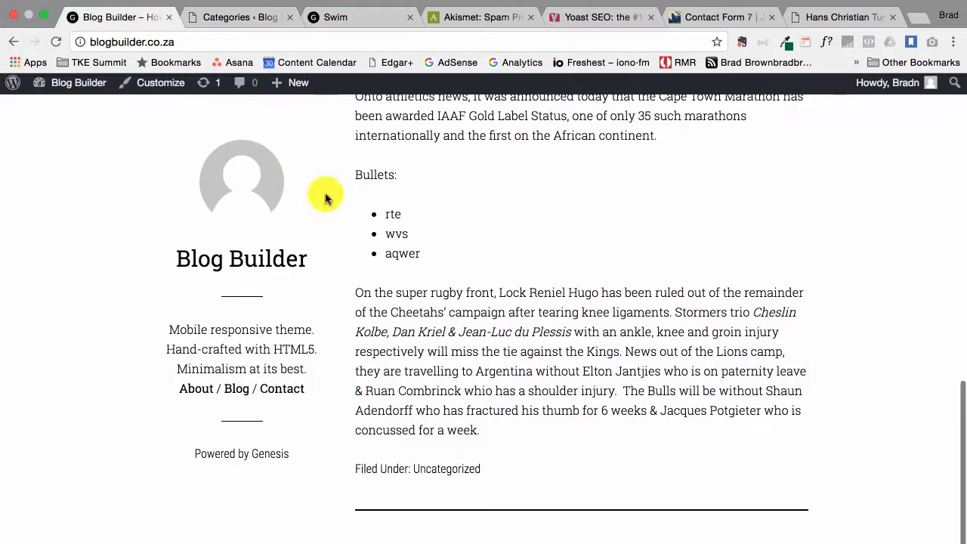
click(246, 11)
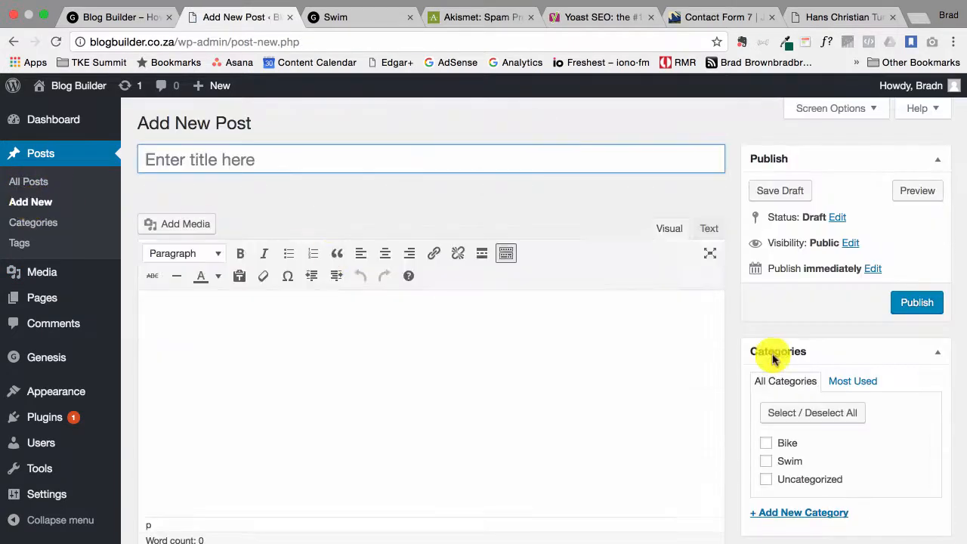
scroll(790, 408, down, 1)
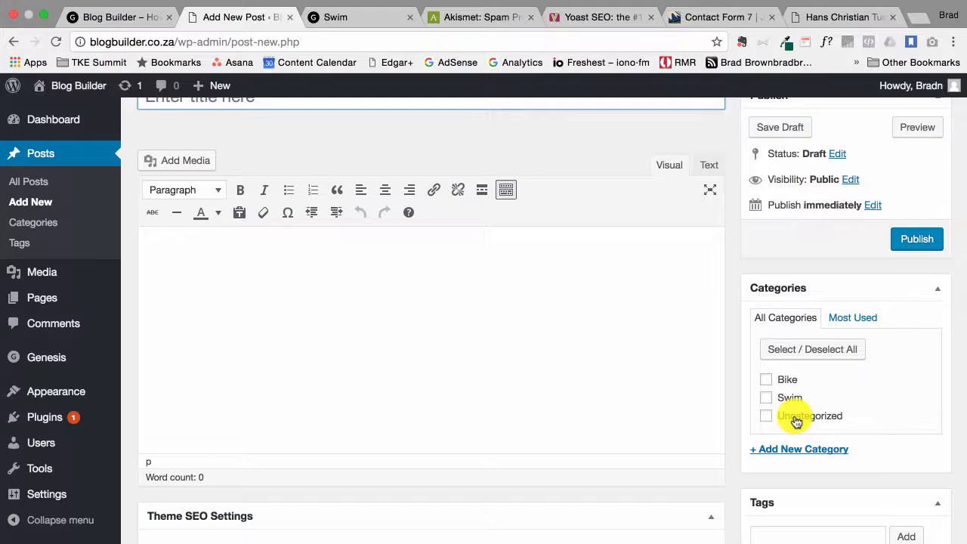
scroll(485, 218, up, 2)
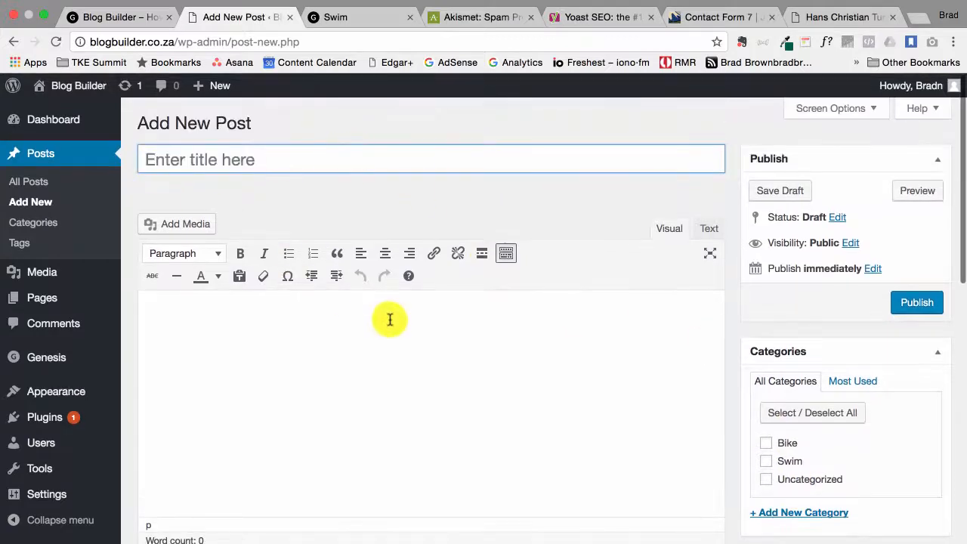
Tick Bike and Swim in the post's Categories box, then untick Bike to keep Swim only
click(765, 444)
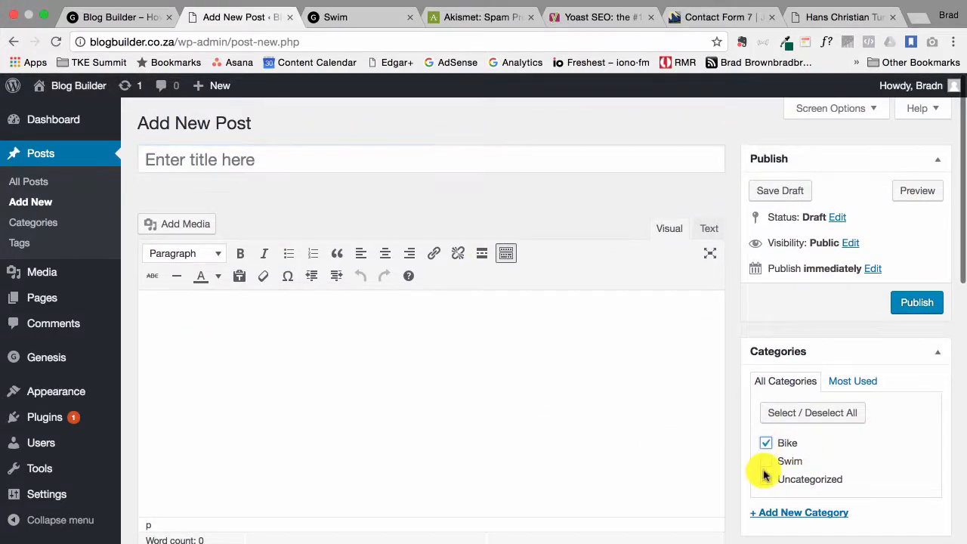
scroll(762, 470, down, 3)
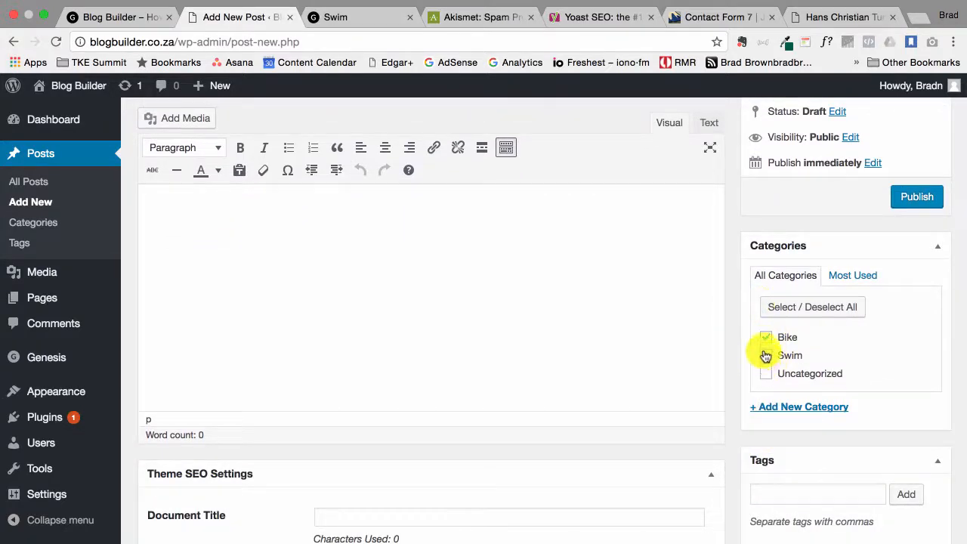
click(767, 357)
click(767, 340)
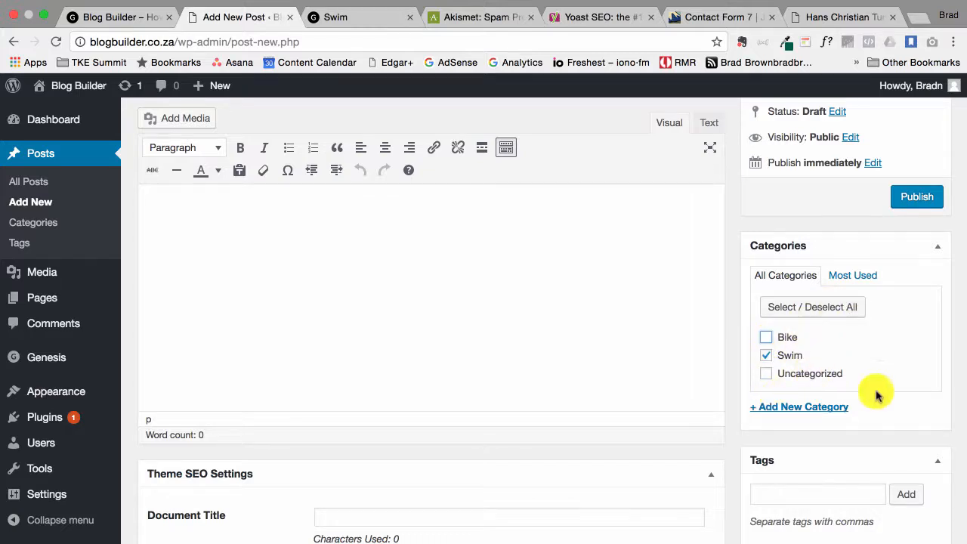
scroll(873, 368, down, 1)
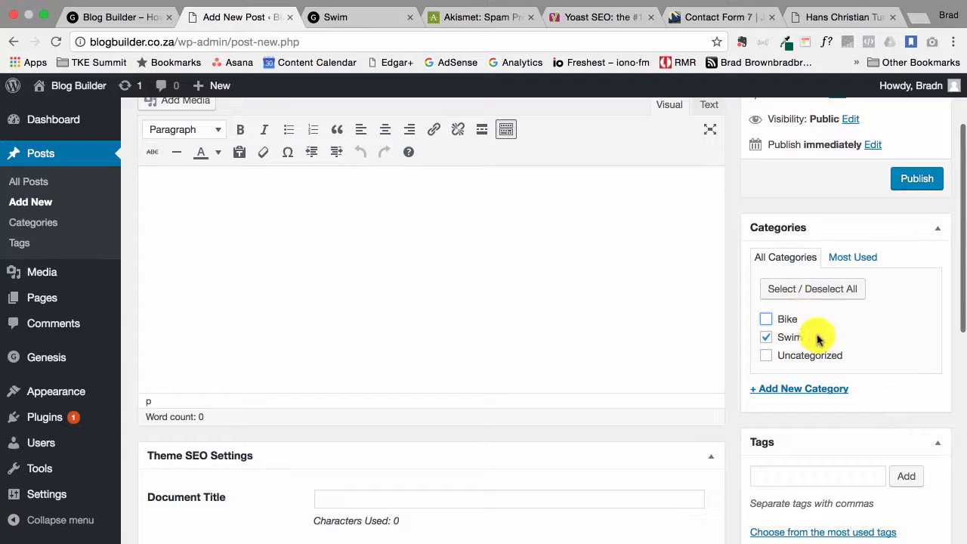
scroll(626, 290, up, 4)
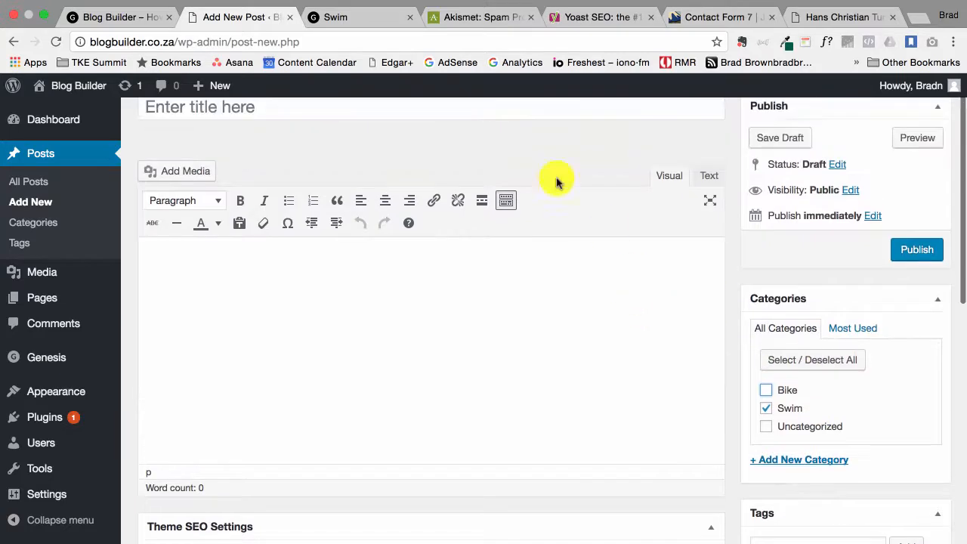
scroll(783, 445, down, 3)
Create a Run category from the post's Categories box, keeping Swim ticked
click(804, 406)
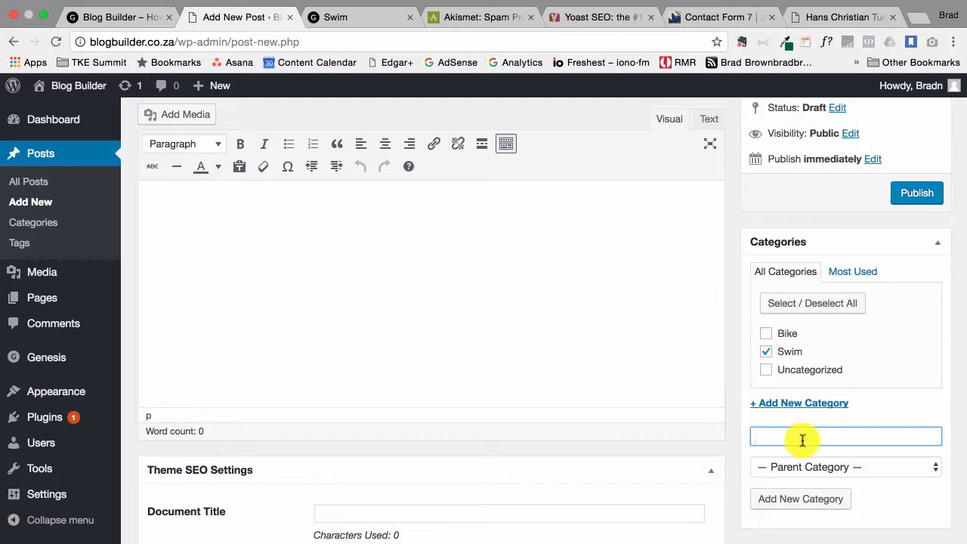
text(Run)
click(828, 500)
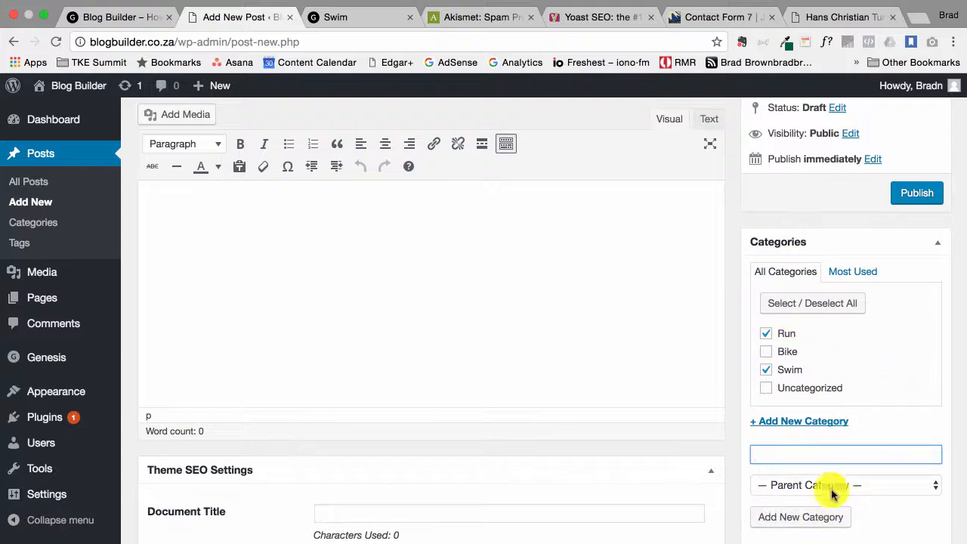
click(768, 369)
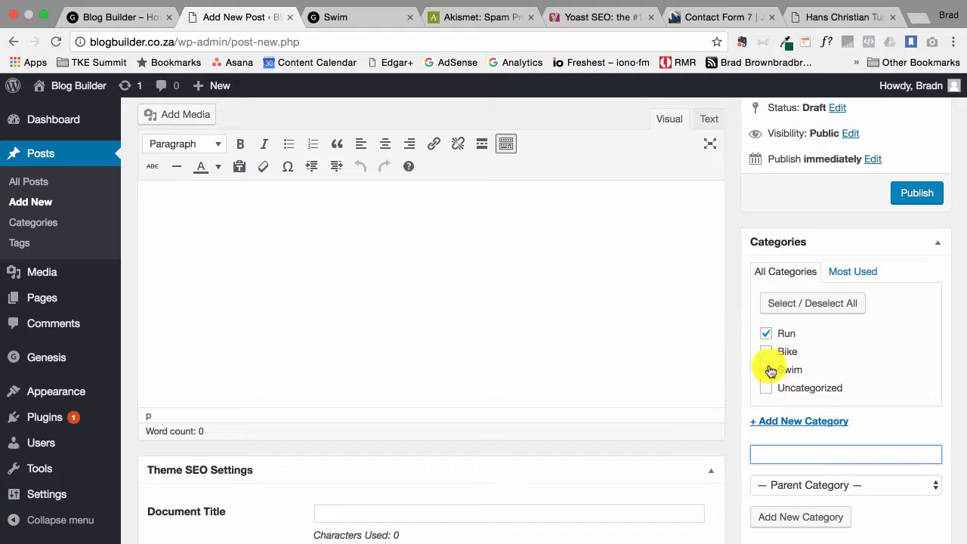
click(767, 370)
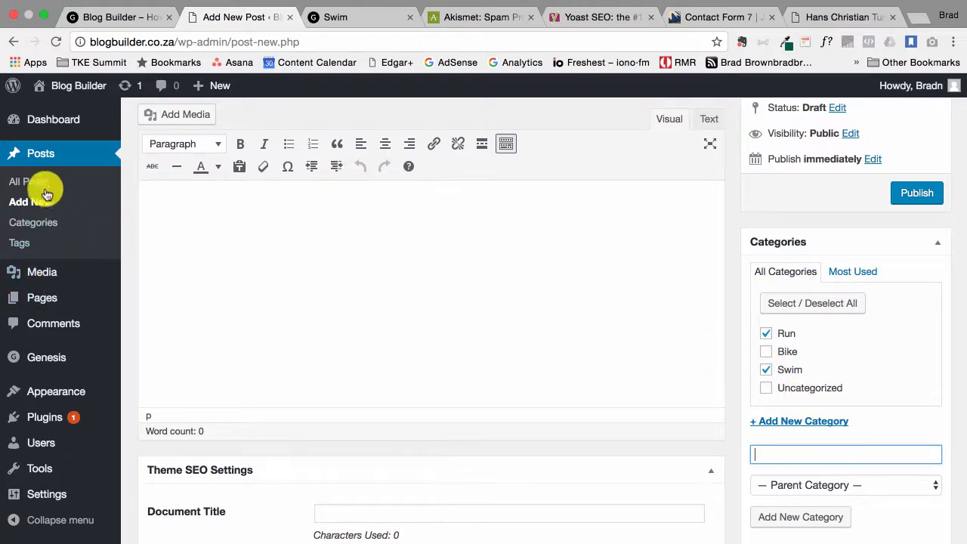
Open the Posts > Categories page in a new browser tab
right_click(35, 220)
click(70, 225)
click(322, 13)
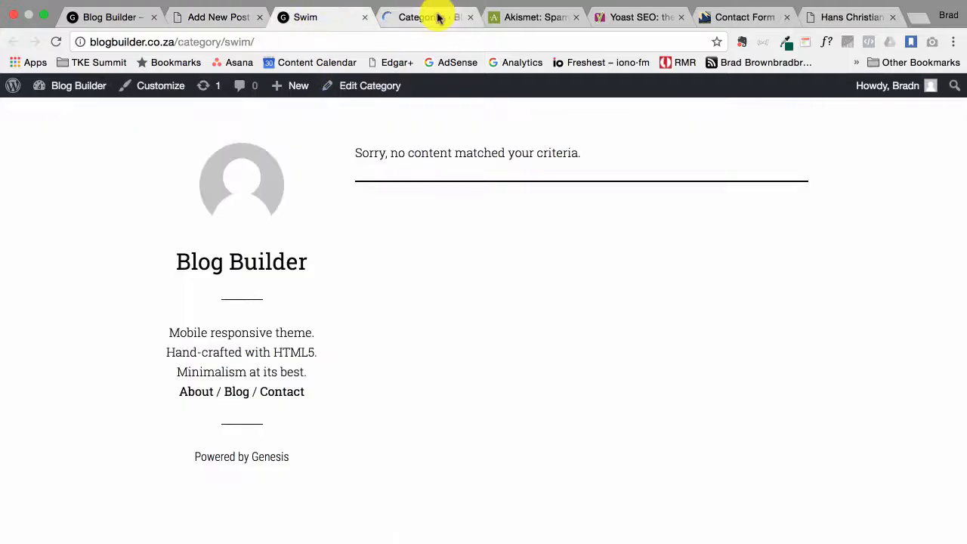
Check the categories list (Bike, Run, Swim, Uncategorized) and the draft, then open Posts > Tags
click(438, 18)
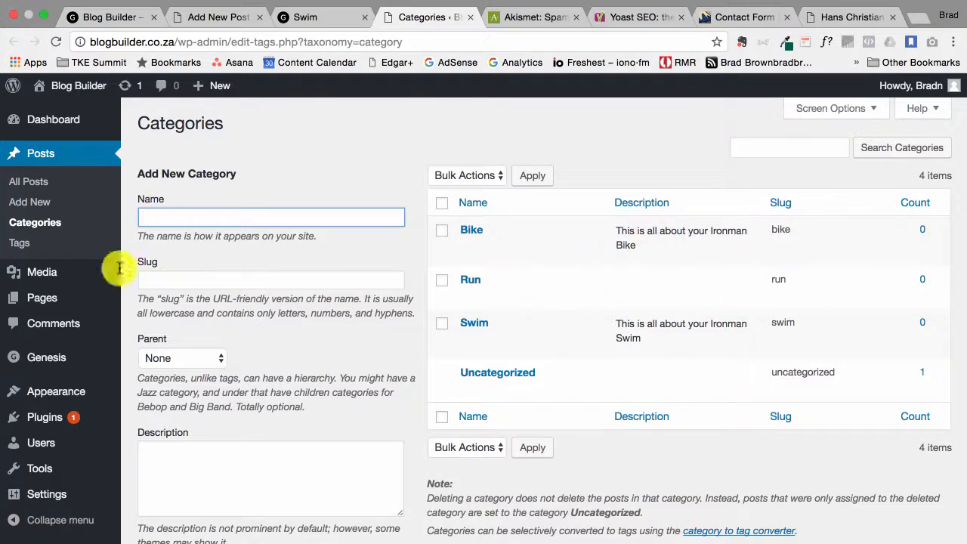
click(216, 17)
scroll(721, 408, down, 5)
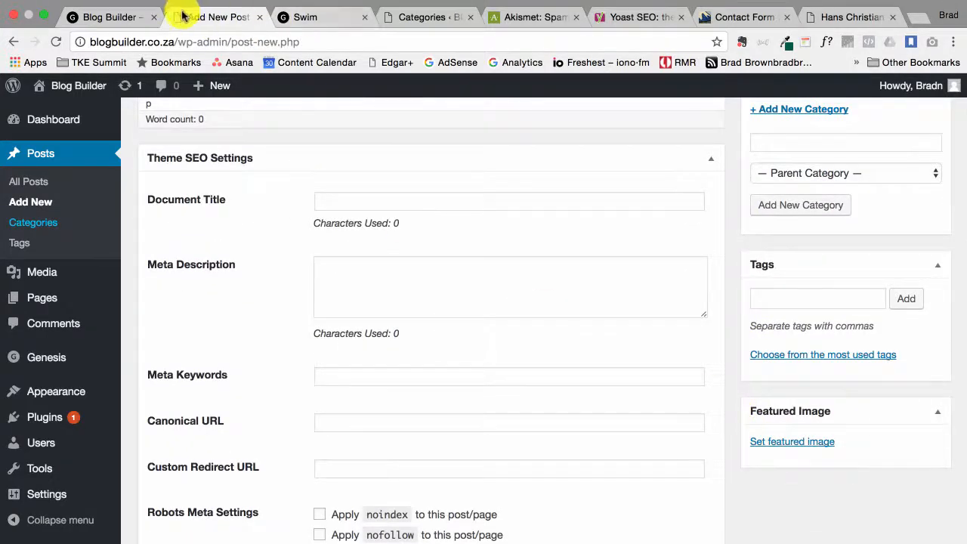
click(423, 16)
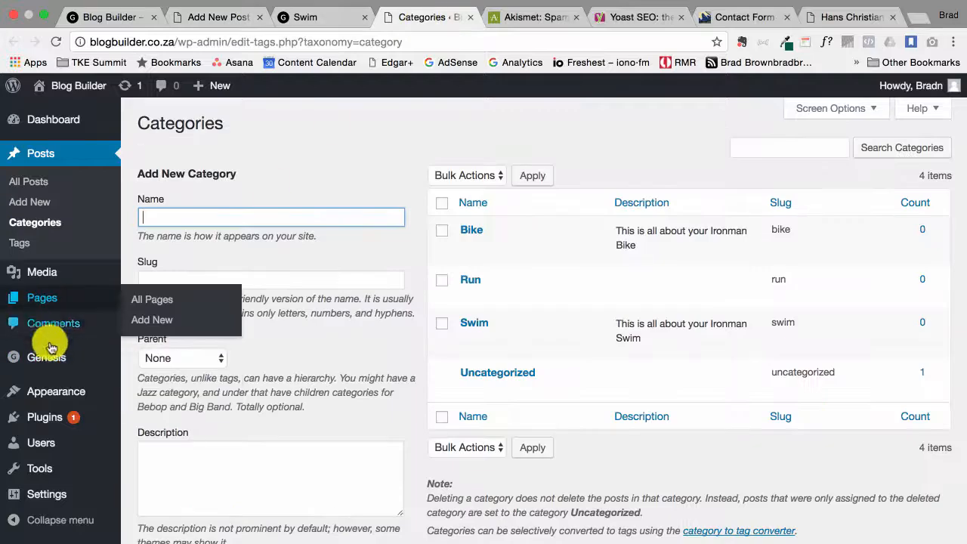
click(19, 245)
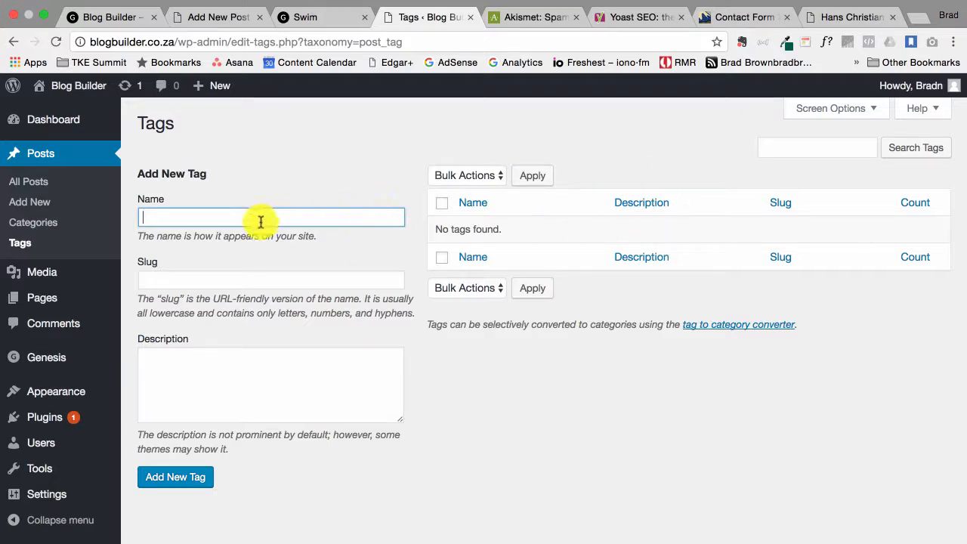
Add the tag 'Open Water Swimming' with slug open-water-swimming
click(251, 274)
click(252, 370)
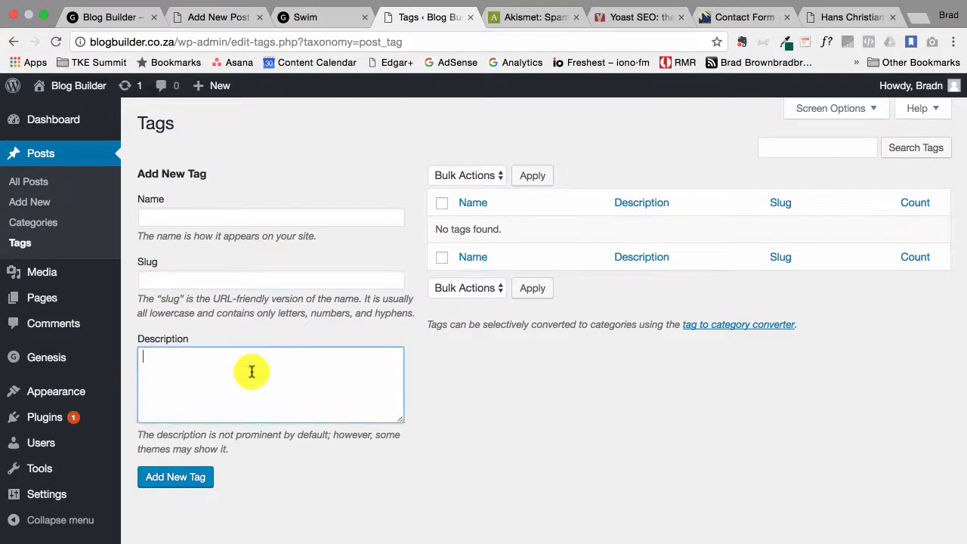
click(263, 217)
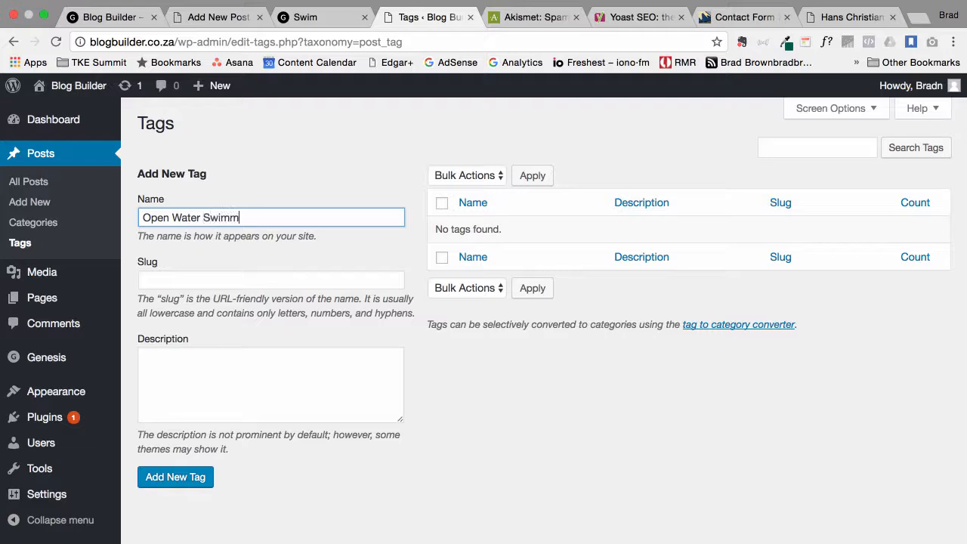
click(237, 284)
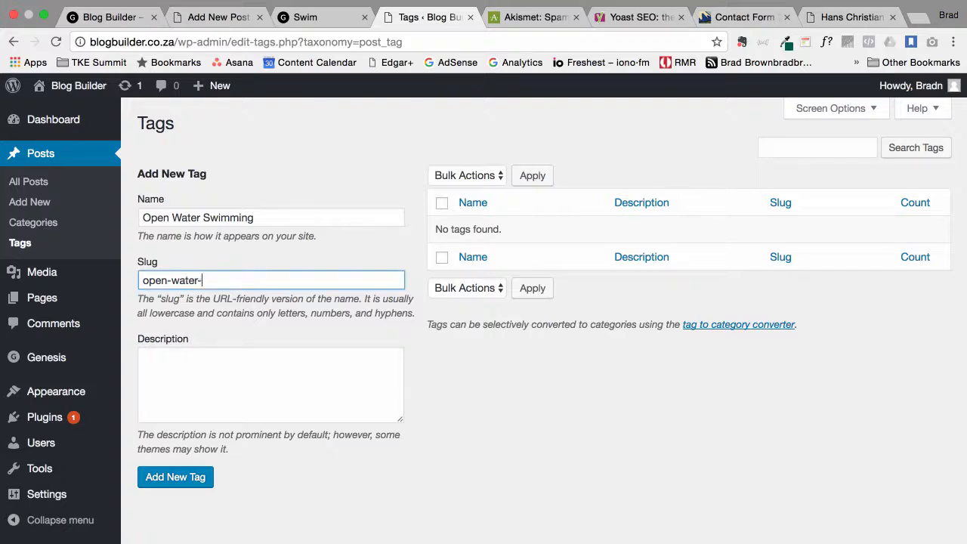
click(193, 366)
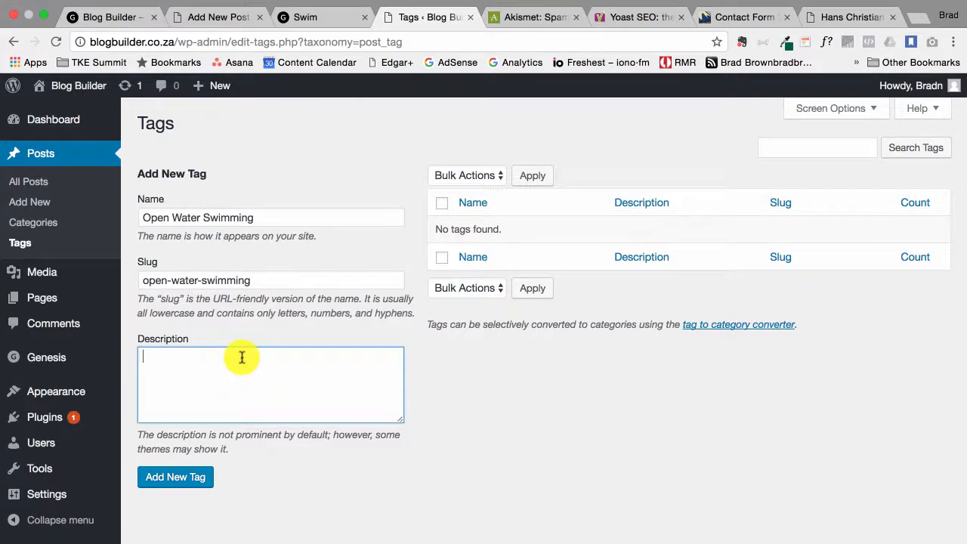
click(189, 480)
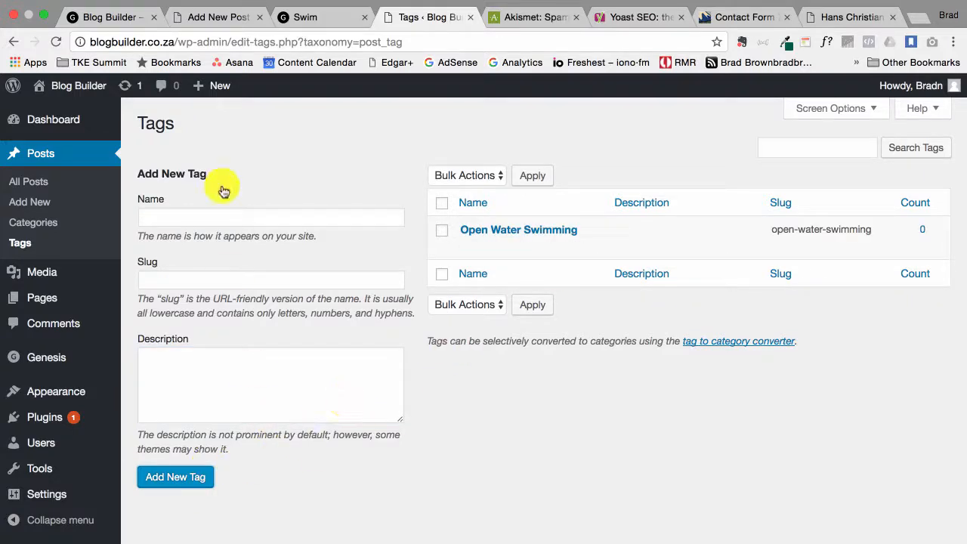
Add the tag 'Pool Swimming' with slug pool-swimming
click(221, 219)
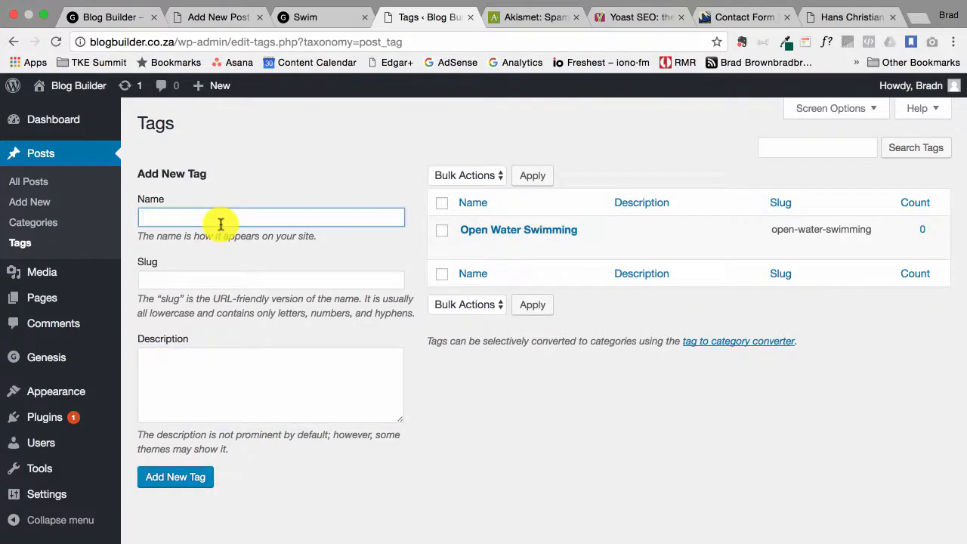
text(Pool Swimming)
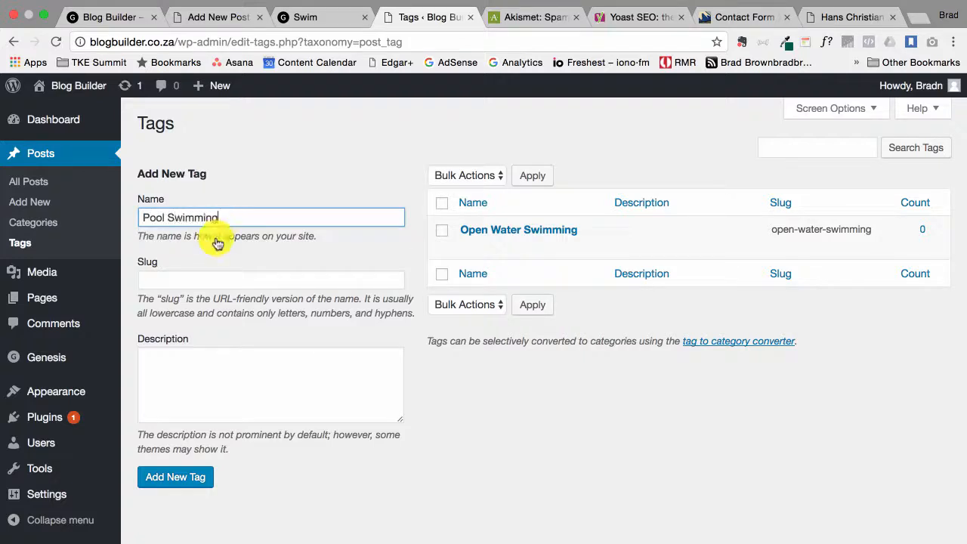
click(211, 279)
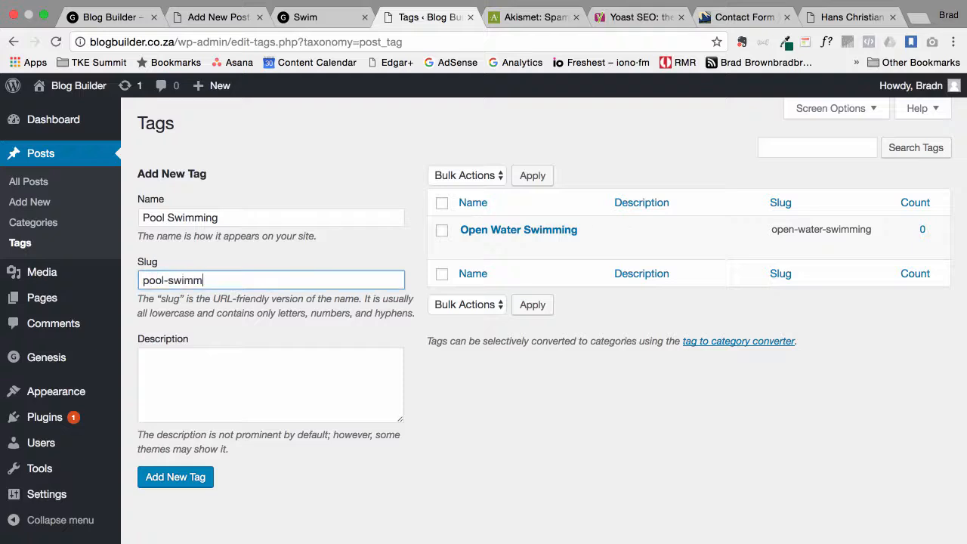
click(189, 483)
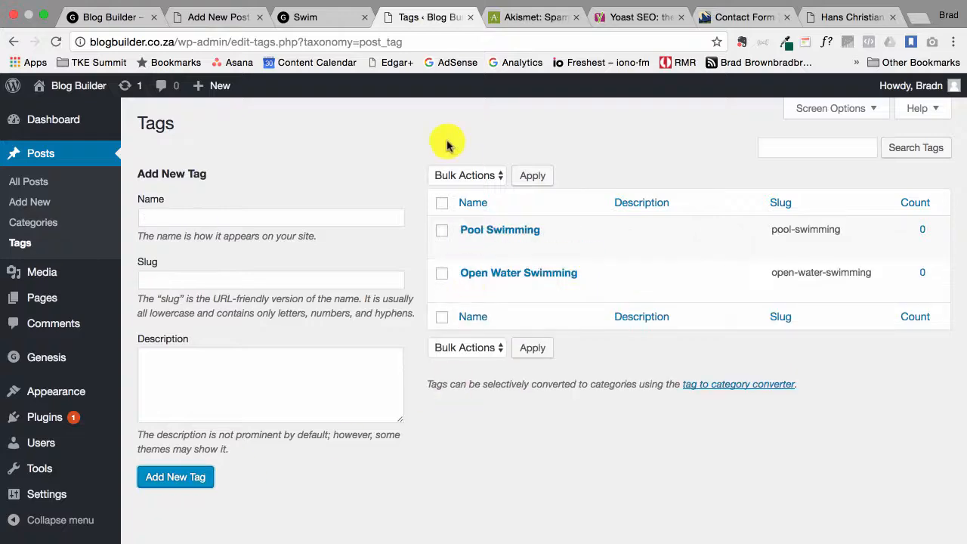
Return to the new post draft and reload it so the new tags become available
click(216, 18)
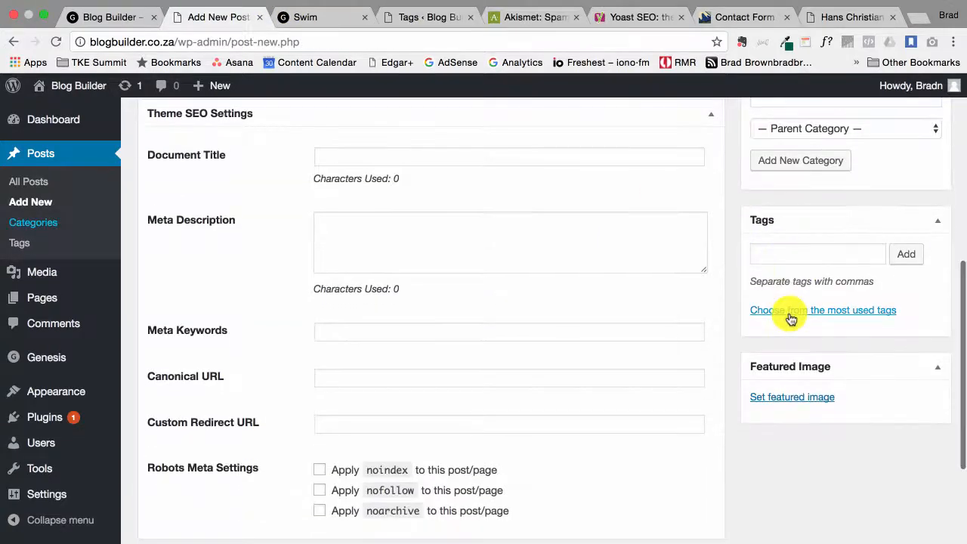
scroll(790, 317, up, 5)
scroll(790, 319, down, 1)
key(super+r)
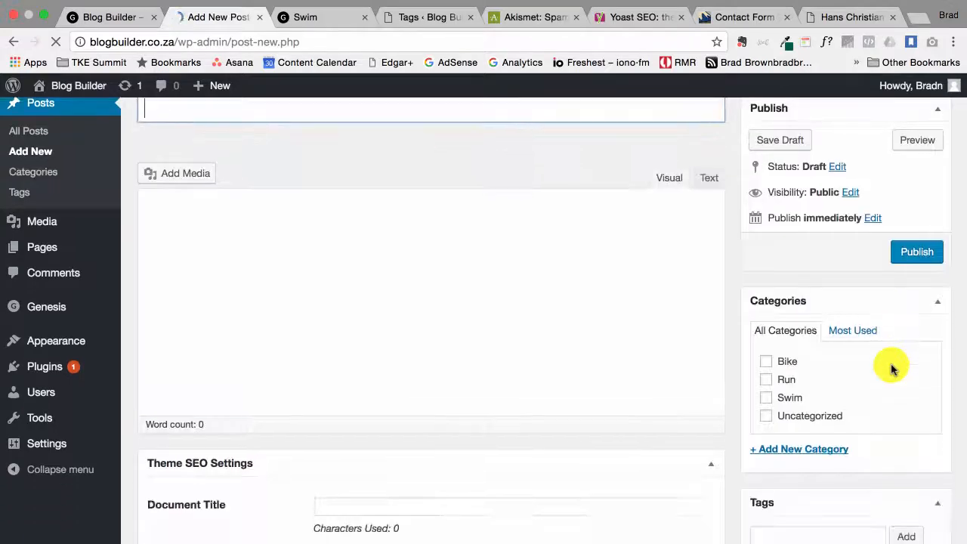
scroll(892, 366, down, 1)
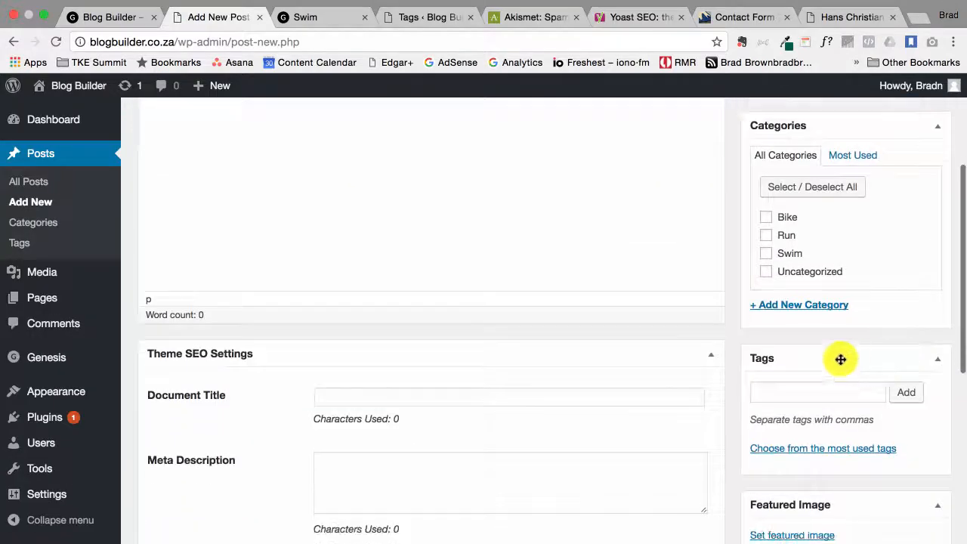
click(813, 451)
scroll(810, 446, down, 5)
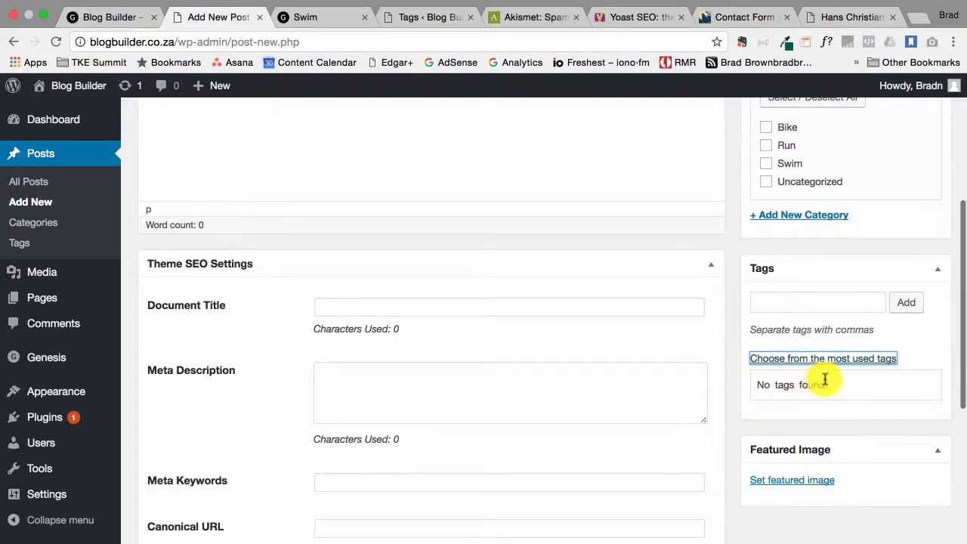
scroll(831, 381, up, 1)
scroll(831, 381, up, 1)
Add the Pool Swimming and Open Water Swimming tags to the post from the suggestions
click(801, 324)
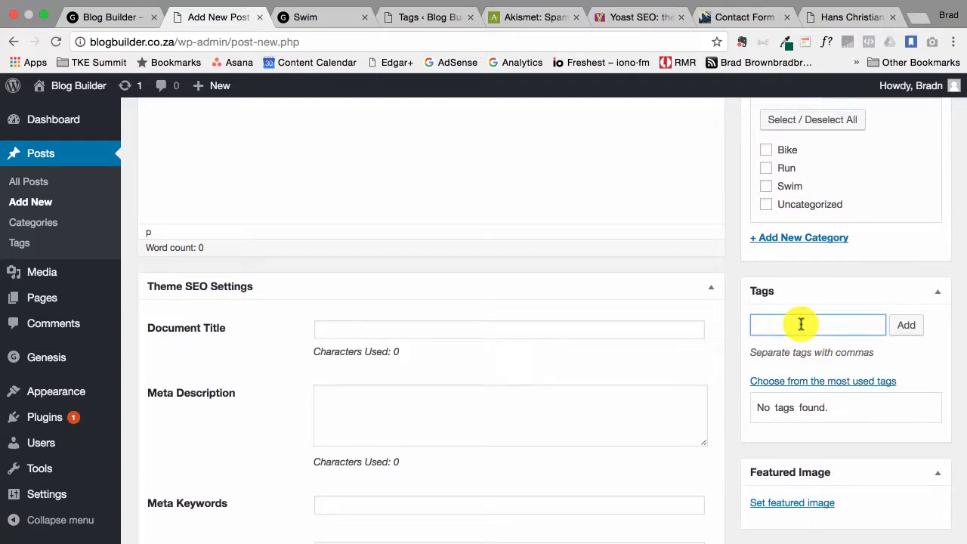
text(po)
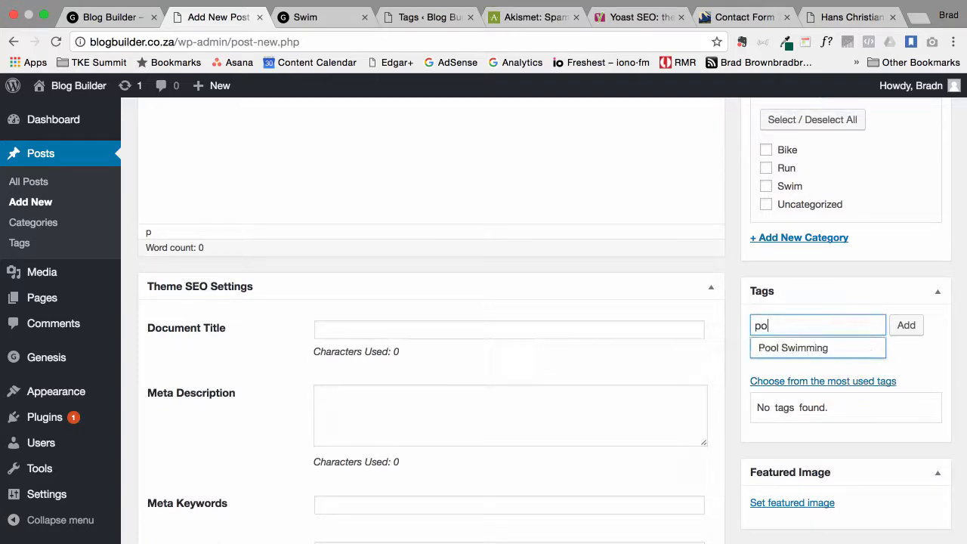
click(807, 353)
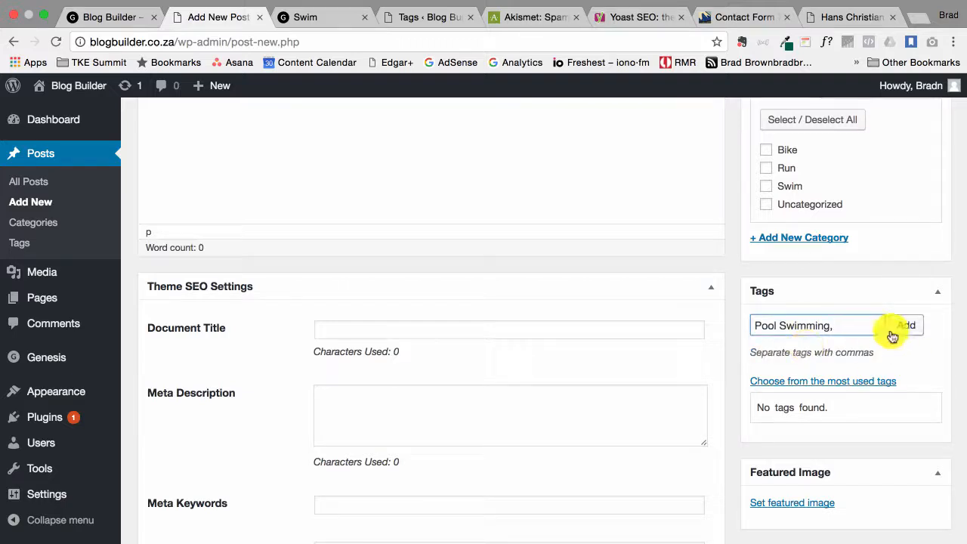
text(op)
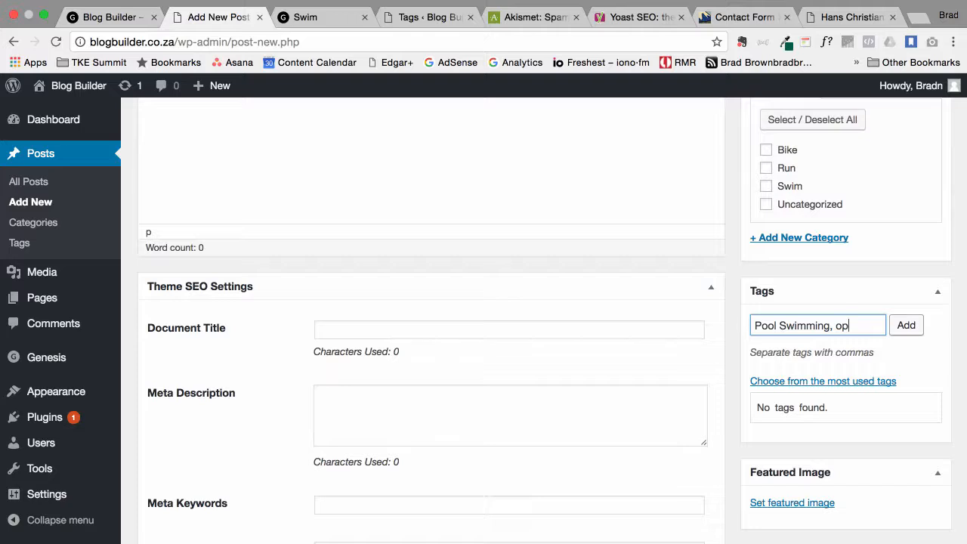
click(859, 347)
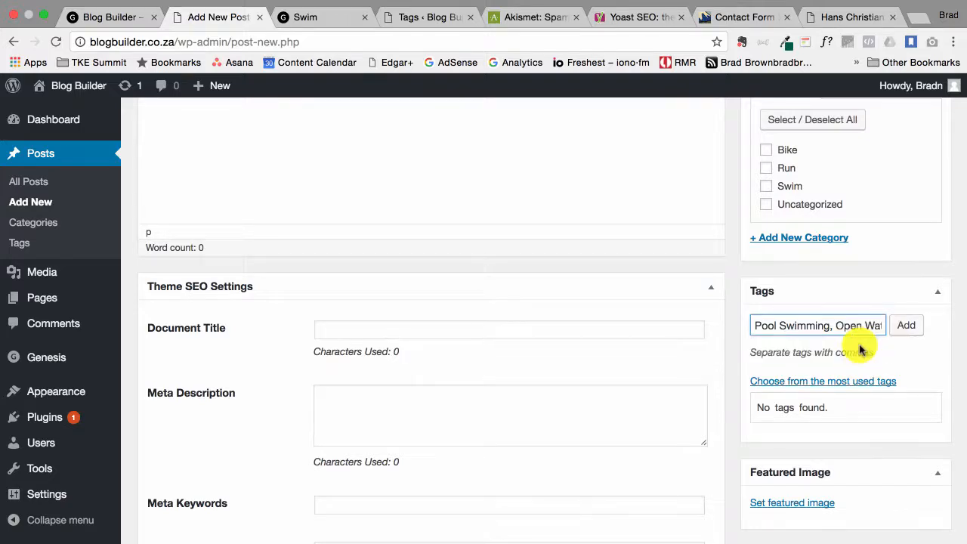
click(904, 325)
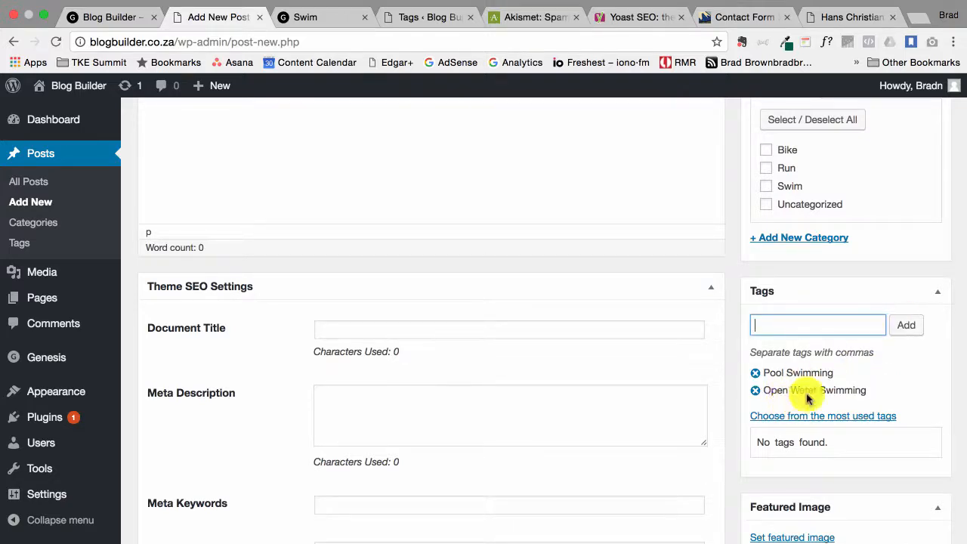
Title the new post 'Test Post 3' and bring up the sports news Word document
scroll(787, 354, up, 3)
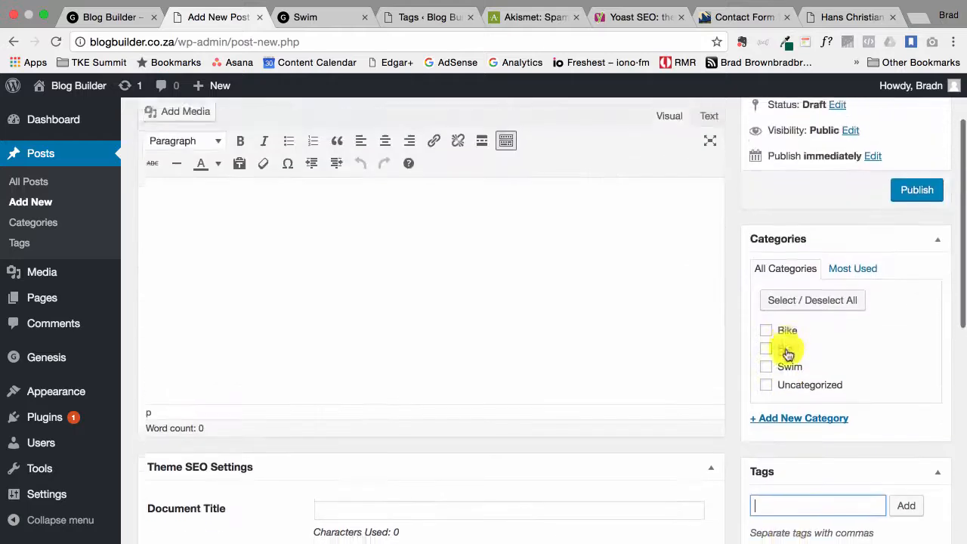
scroll(789, 355, down, 2)
scroll(821, 340, up, 4)
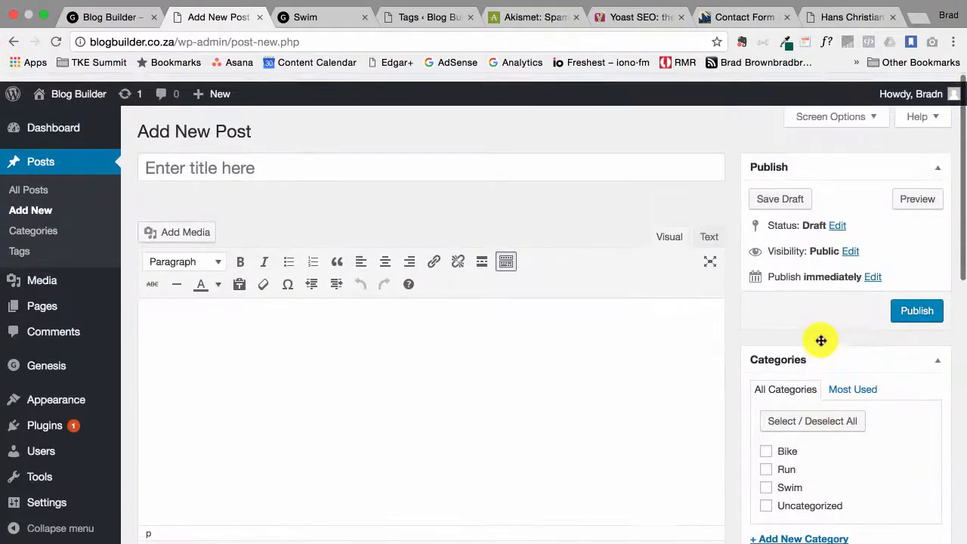
click(399, 158)
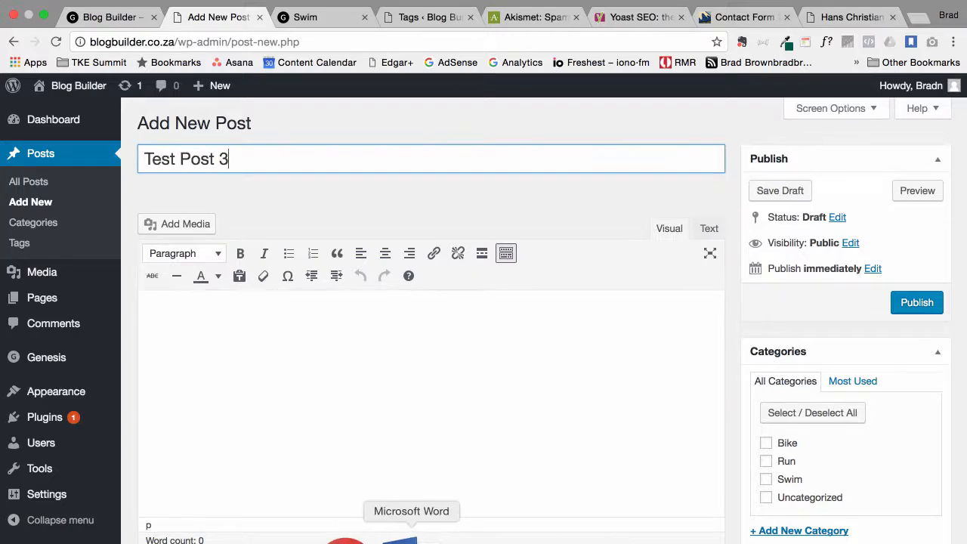
click(403, 501)
scroll(394, 474, up, 3)
Select the two ABSA Premiership article paragraphs in Word and clear their formatting
scroll(395, 473, up, 20)
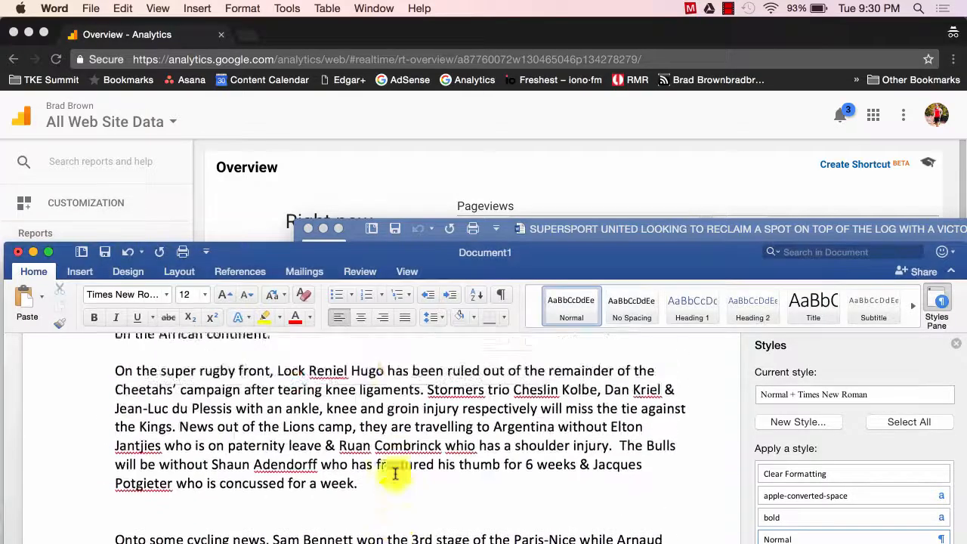
scroll(395, 474, up, 10)
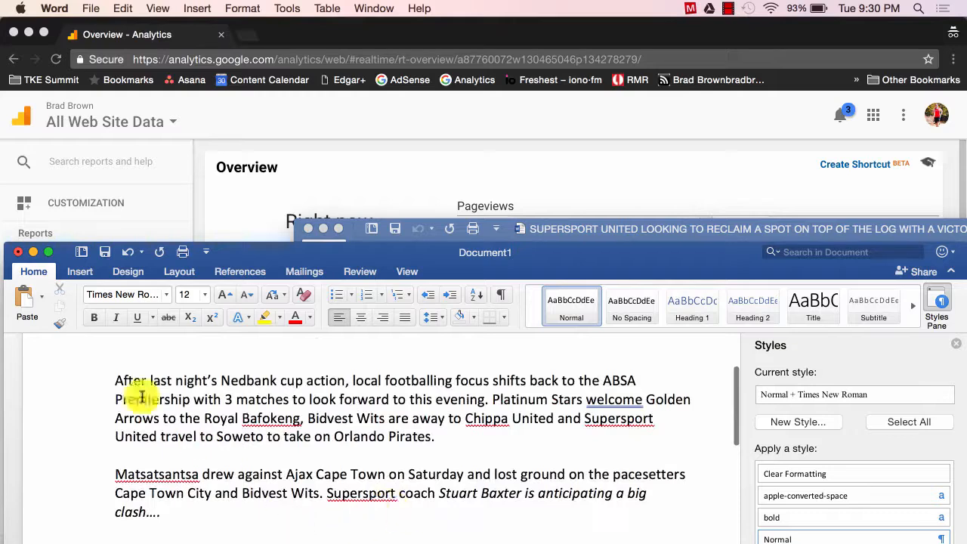
shift+click(79, 364)
click(187, 487)
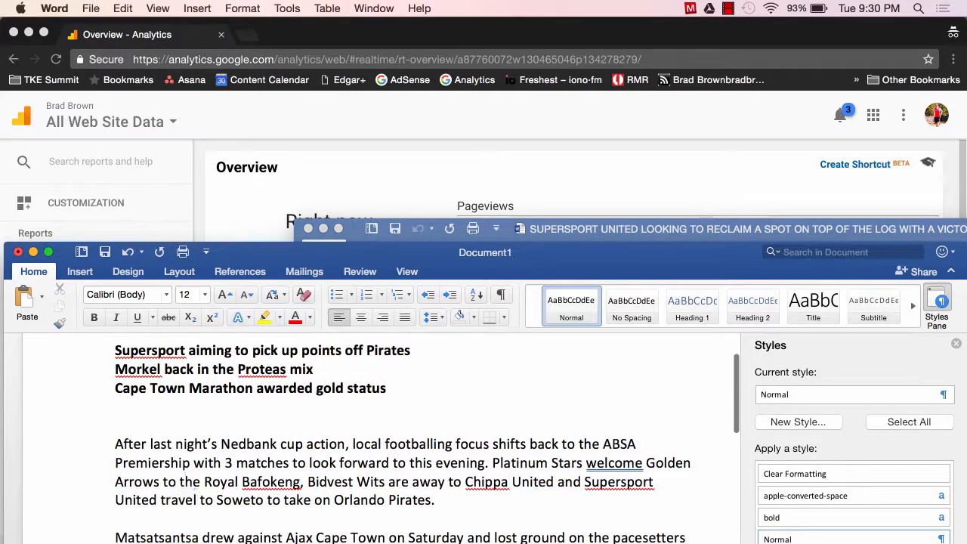
shift+click(78, 404)
shift+click(87, 438)
key(super+c)
click(801, 481)
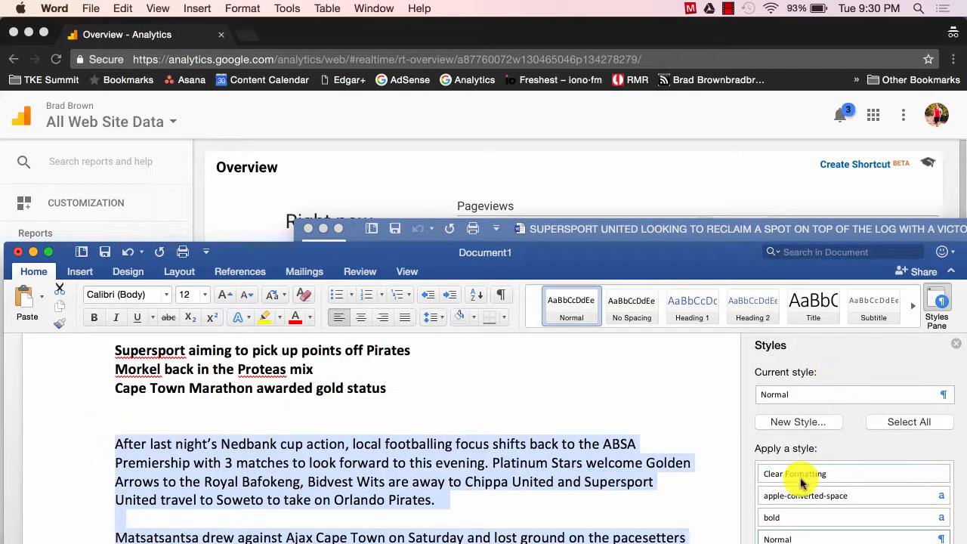
Copy the cleaned paragraphs and paste them into the Test Post 3 body
right_click(484, 484)
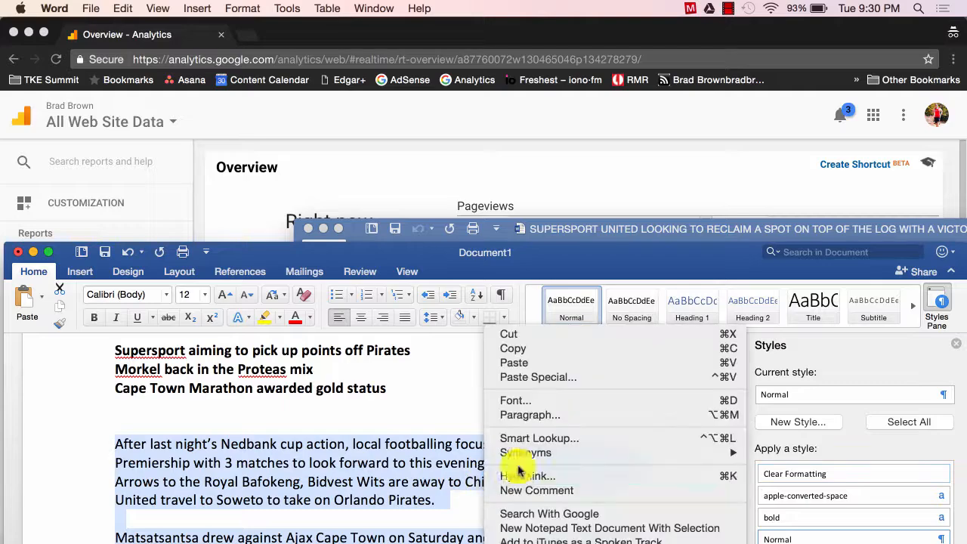
click(514, 346)
click(368, 531)
key(super+v)
scroll(389, 442, down, 5)
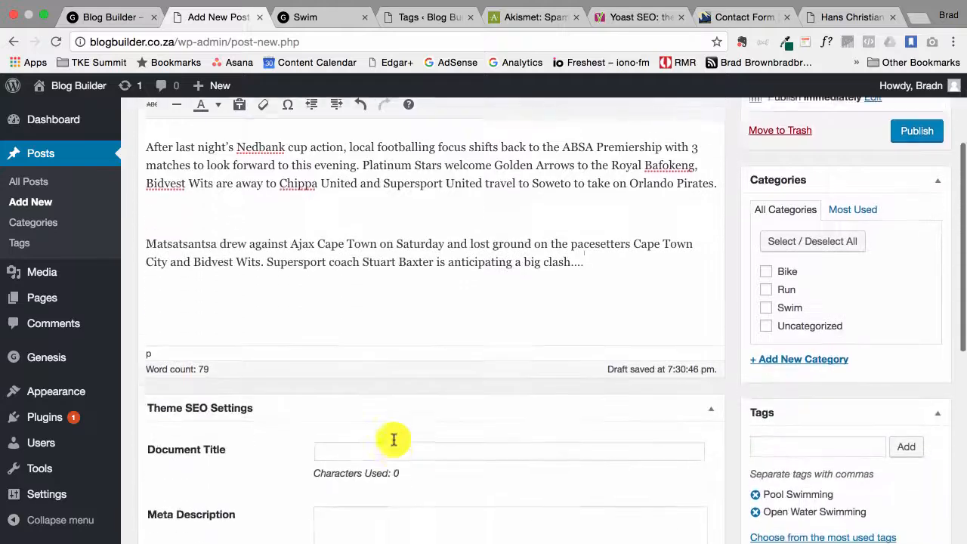
Upload 'Untitled design (1).png' and set it as the post's featured image
scroll(393, 443, down, 5)
click(789, 445)
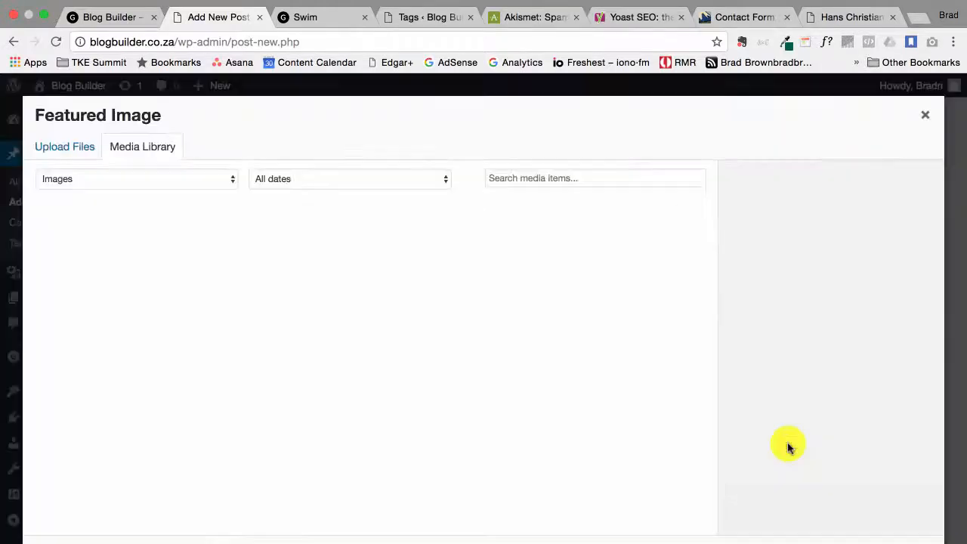
click(65, 147)
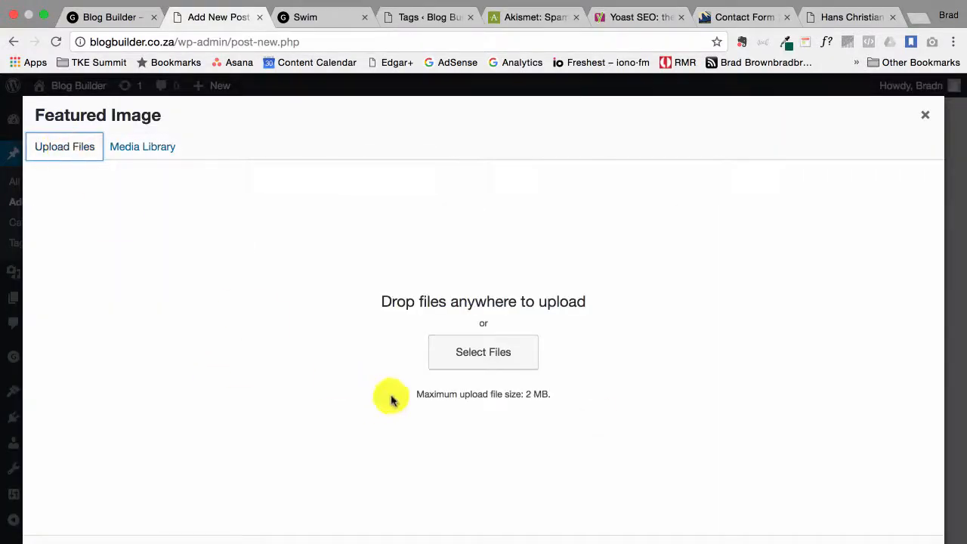
click(503, 361)
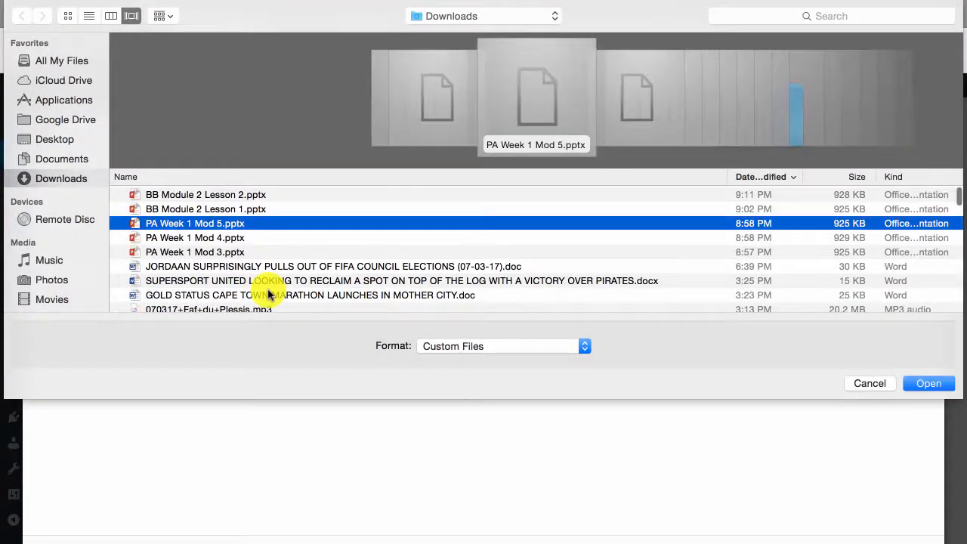
scroll(268, 294, down, 5)
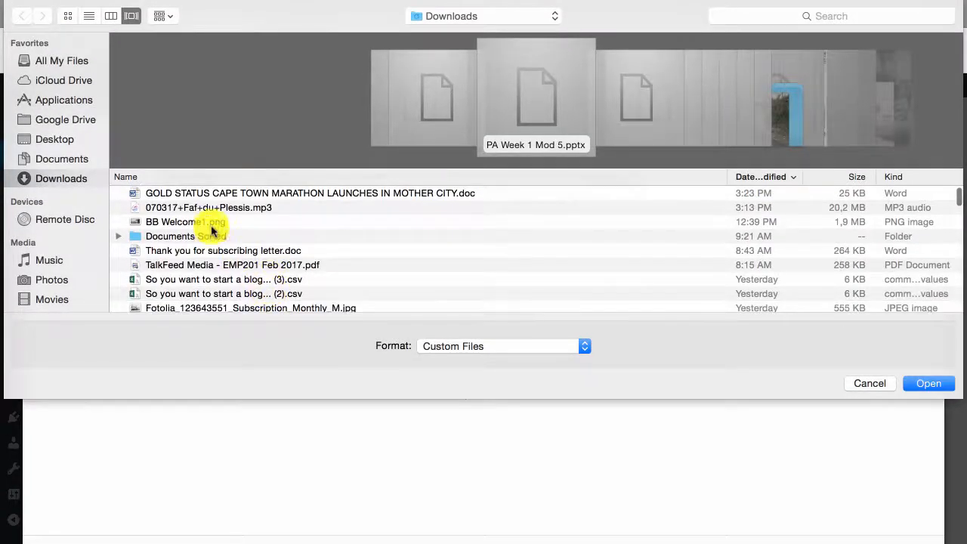
scroll(255, 283, down, 3)
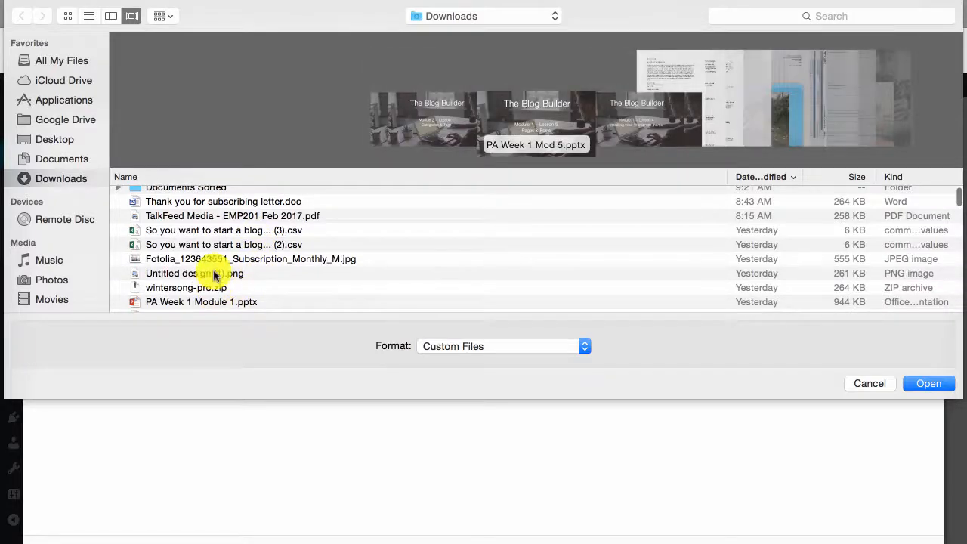
click(213, 273)
click(928, 384)
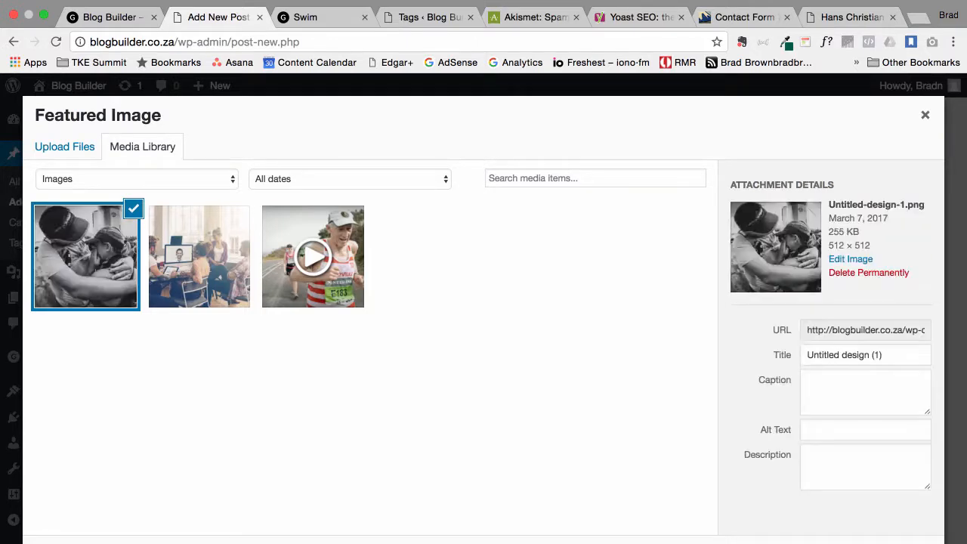
click(889, 542)
scroll(614, 379, down, 1)
Insert the hugging-runners photo from the Media Library at the top of the post body
scroll(612, 378, down, 1)
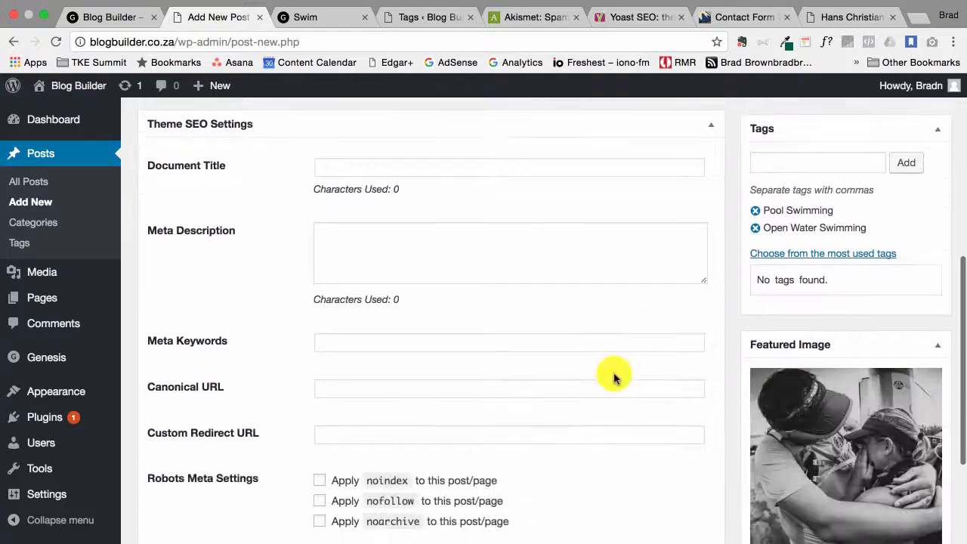
scroll(520, 280, up, 10)
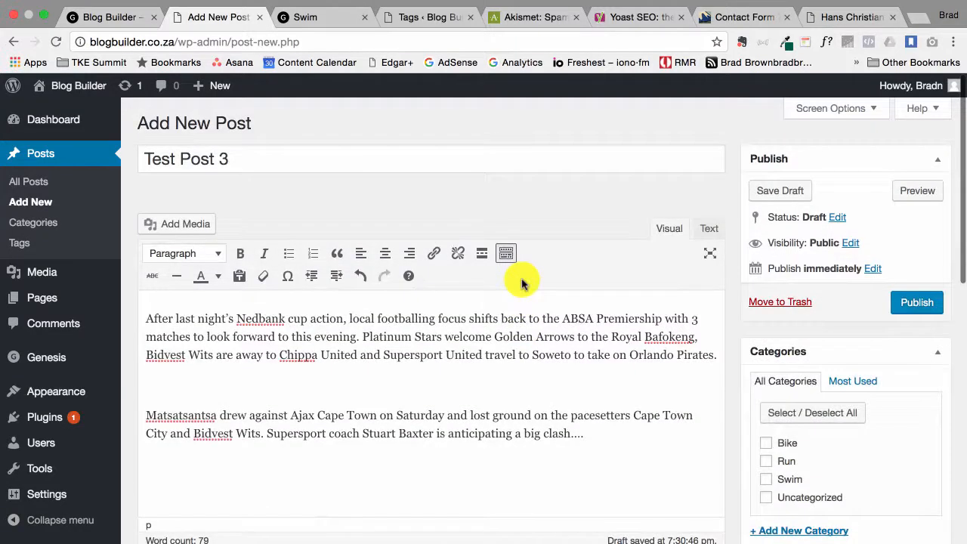
click(172, 225)
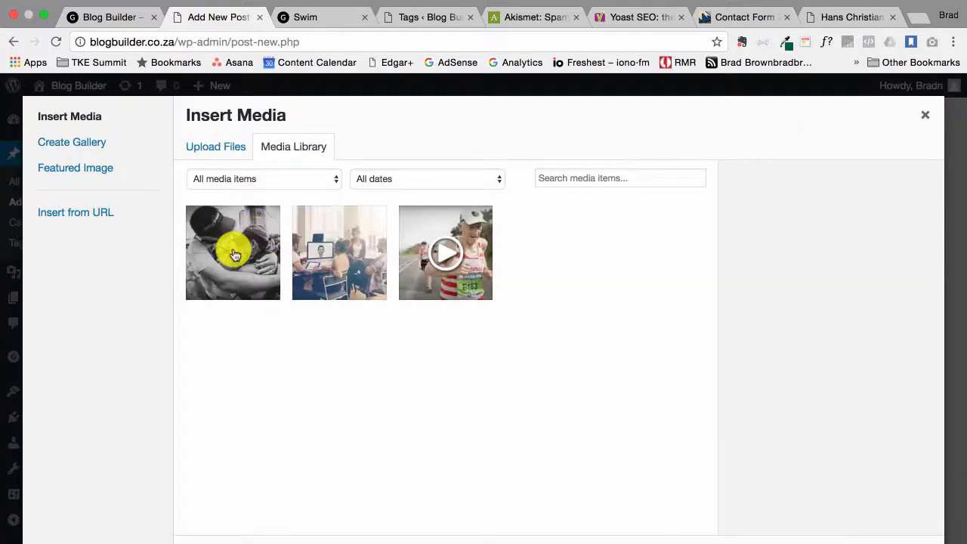
click(231, 245)
click(872, 543)
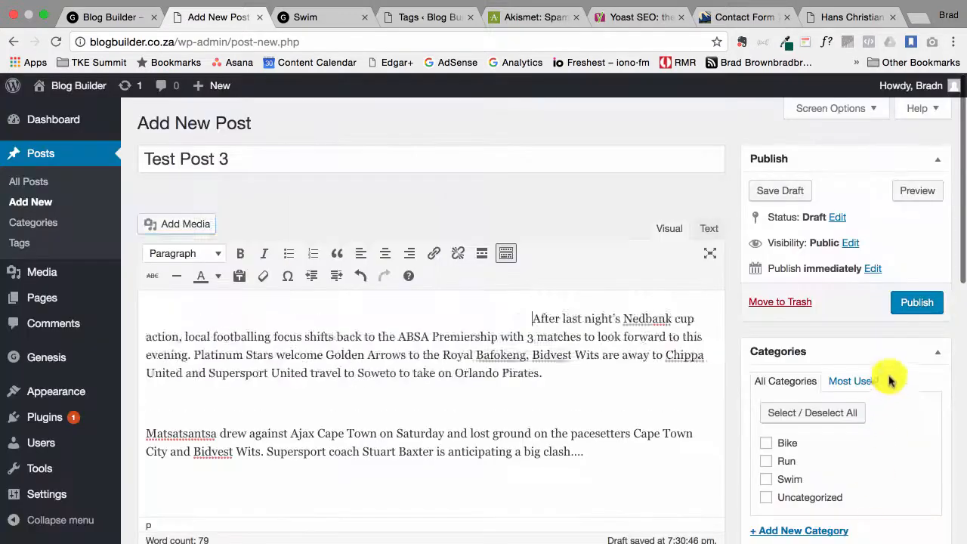
File the post under the Swim category
scroll(595, 467, down, 3)
scroll(596, 467, down, 1)
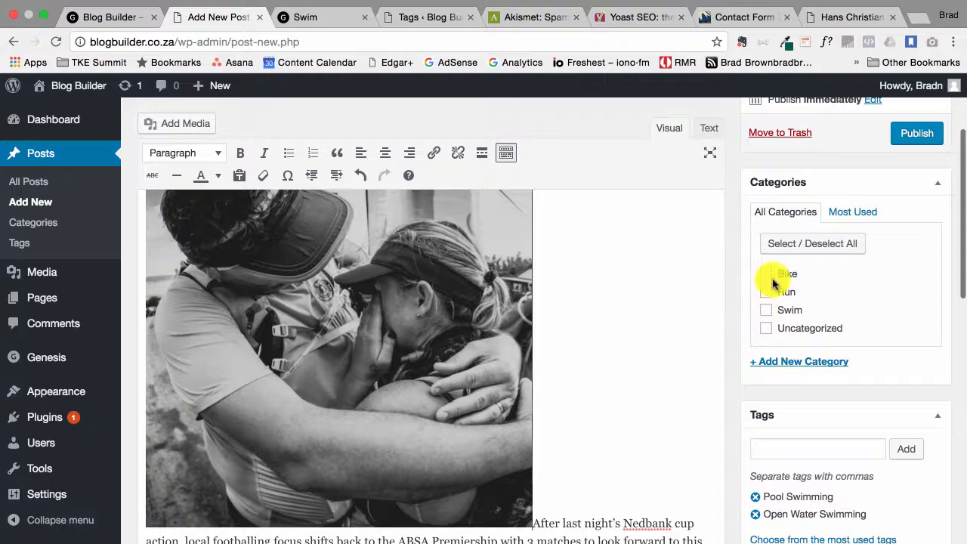
click(769, 310)
scroll(848, 411, down, 3)
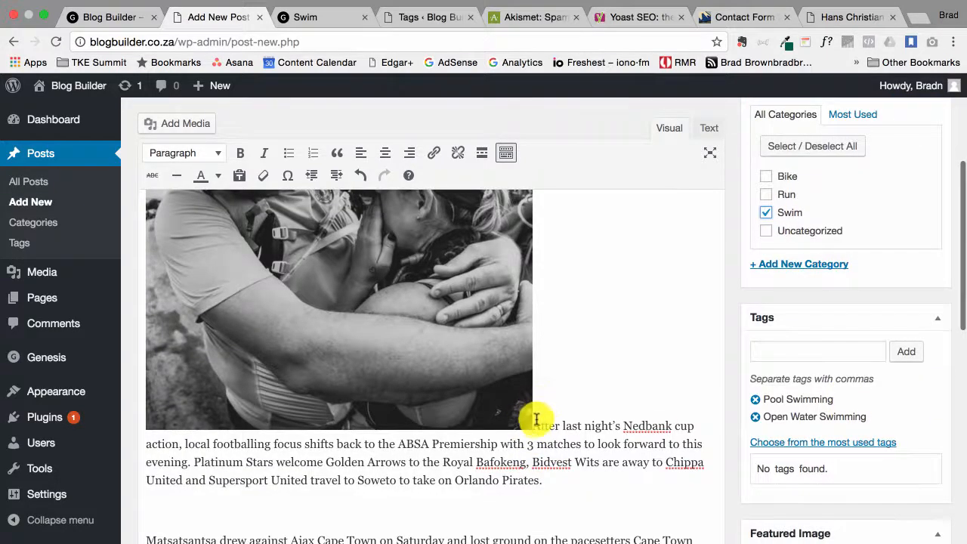
scroll(610, 483, down, 3)
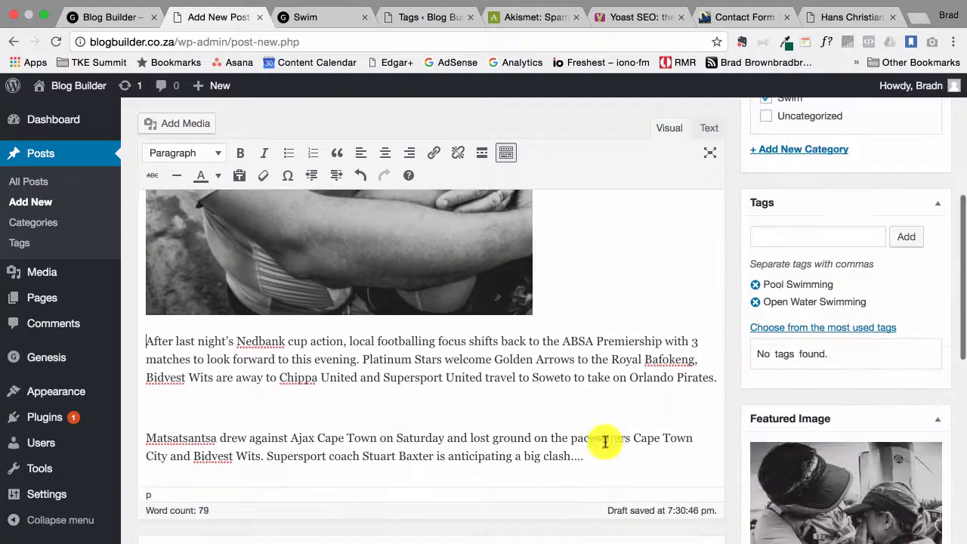
scroll(730, 345, up, 10)
Publish Test Post 3, then reload the Blog Builder site and scroll through the live post
click(915, 304)
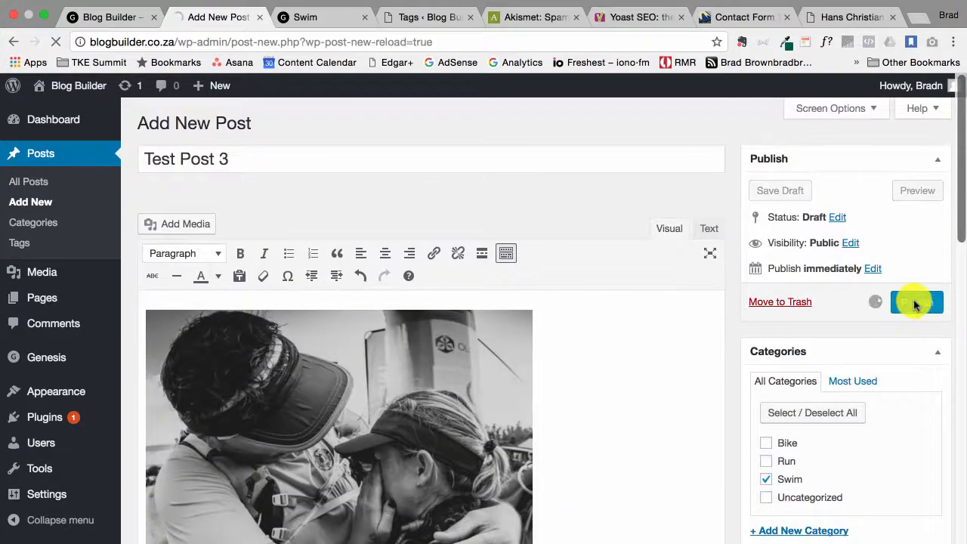
click(104, 18)
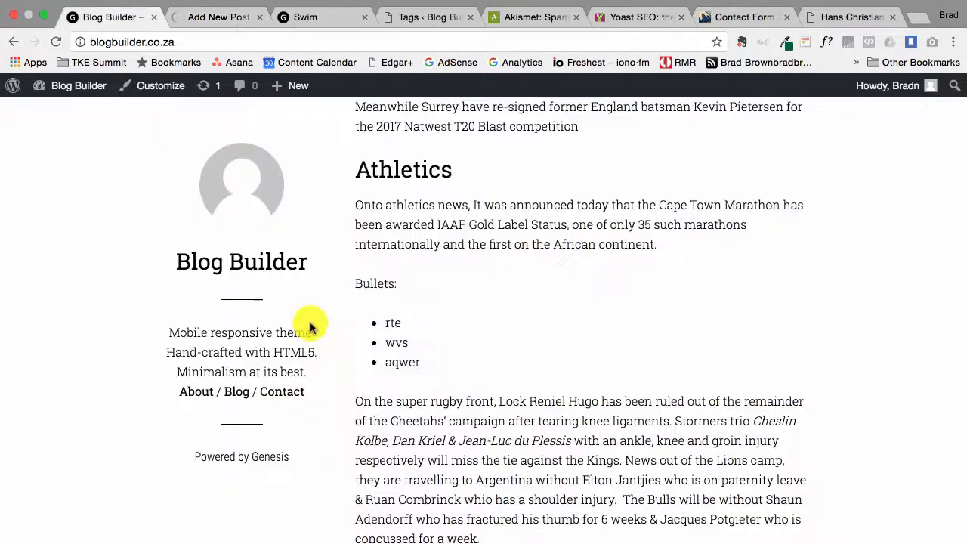
key(super+r)
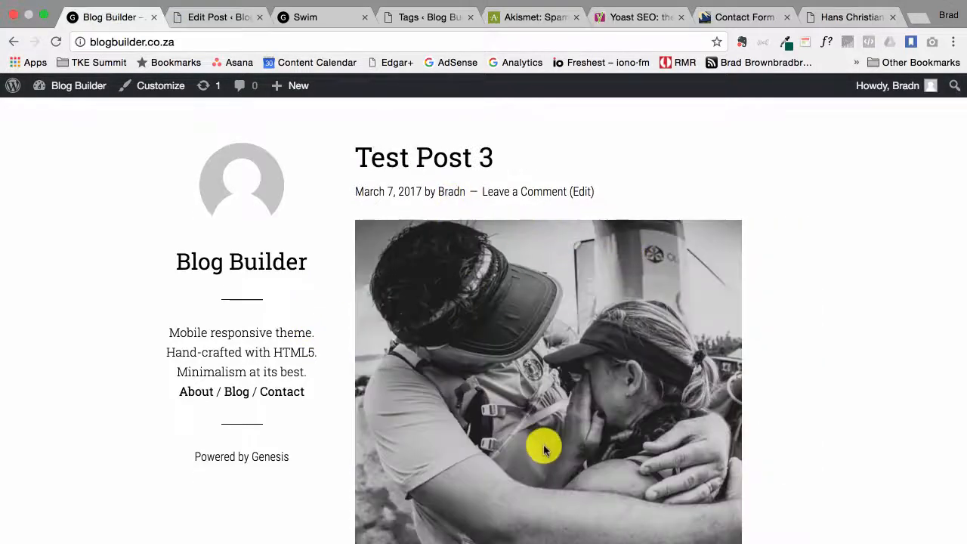
scroll(544, 448, down, 5)
scroll(544, 449, down, 5)
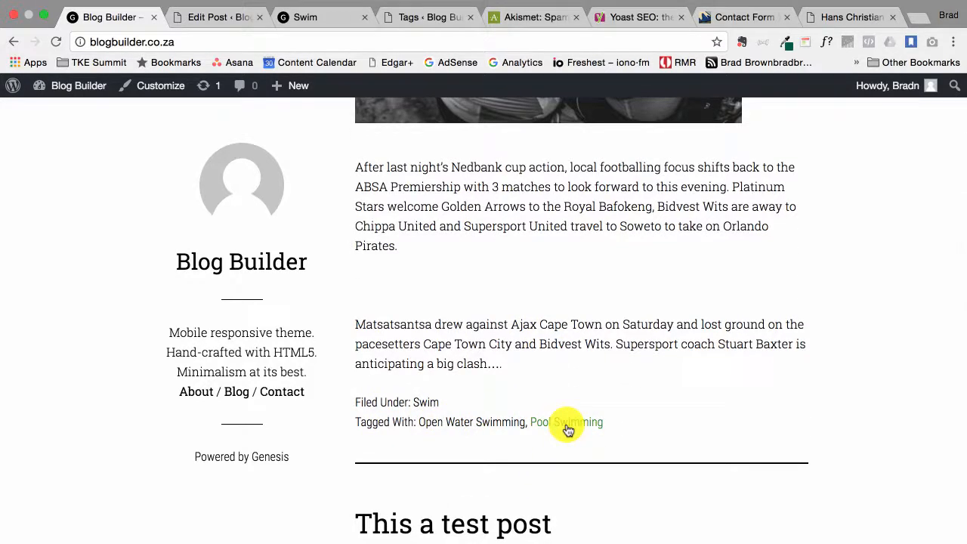
scroll(457, 429, down, 10)
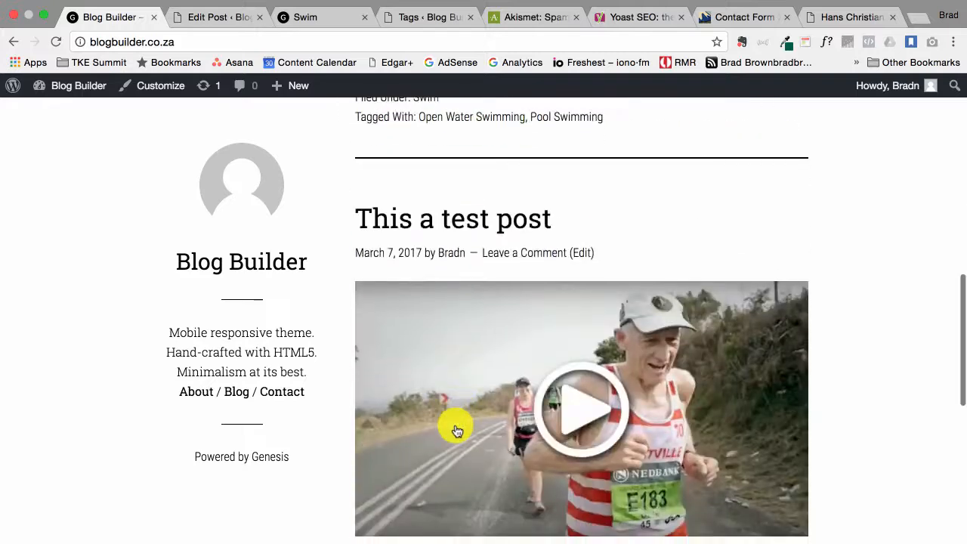
scroll(453, 428, up, 9)
scroll(499, 283, up, 6)
scroll(501, 281, down, 4)
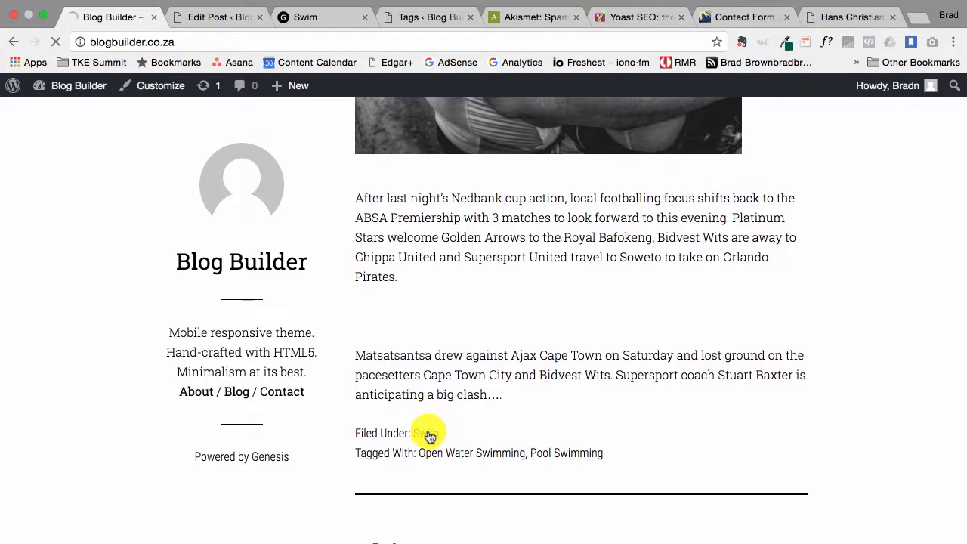
Scroll through the Swim category archive showing Test Post 3 with its photo and tags
scroll(464, 345, down, 12)
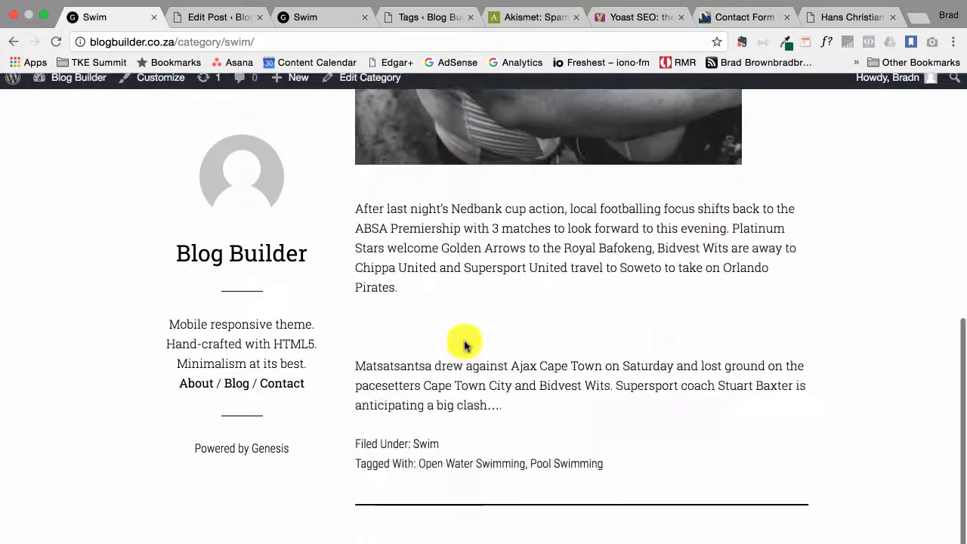
scroll(465, 345, up, 12)
scroll(464, 340, down, 10)
scroll(449, 313, up, 10)
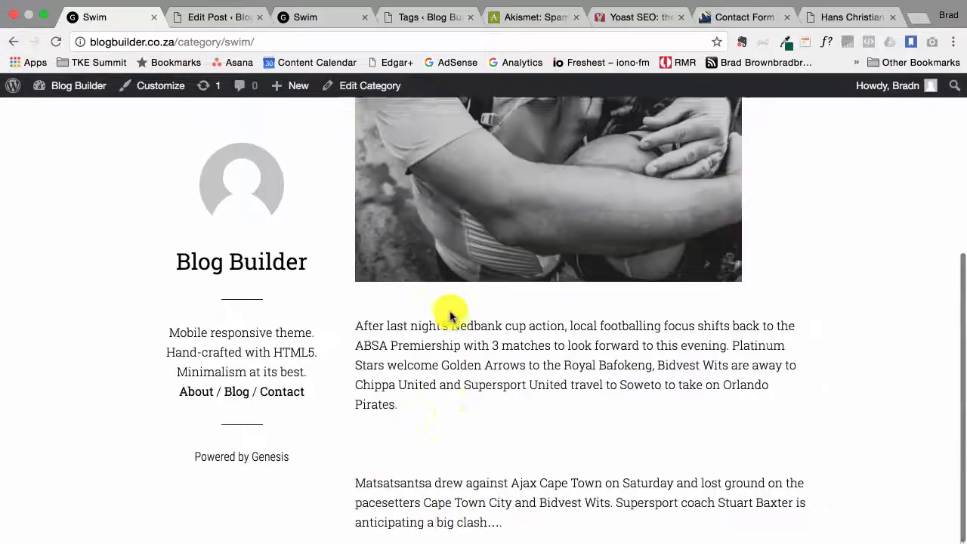
scroll(454, 270, down, 10)
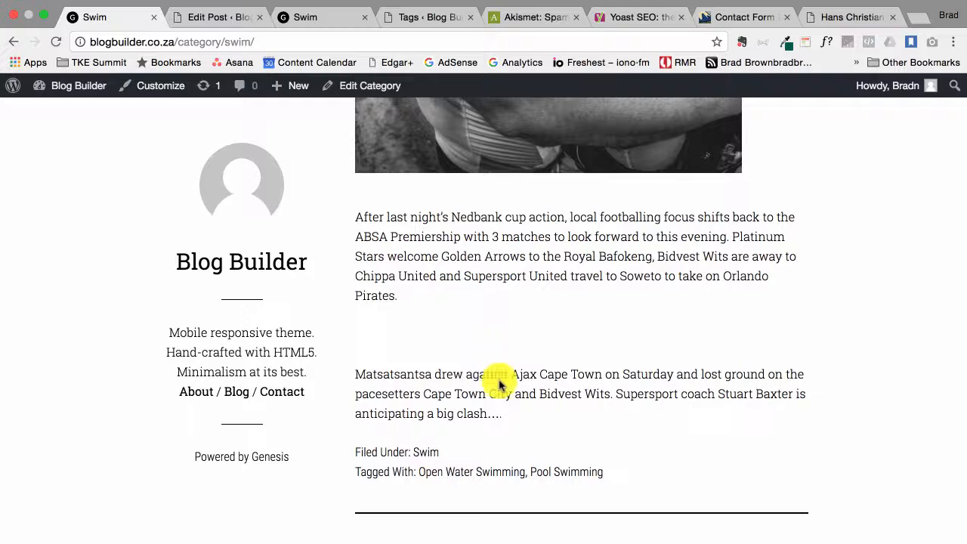
scroll(457, 298, up, 6)
scroll(469, 291, up, 1)
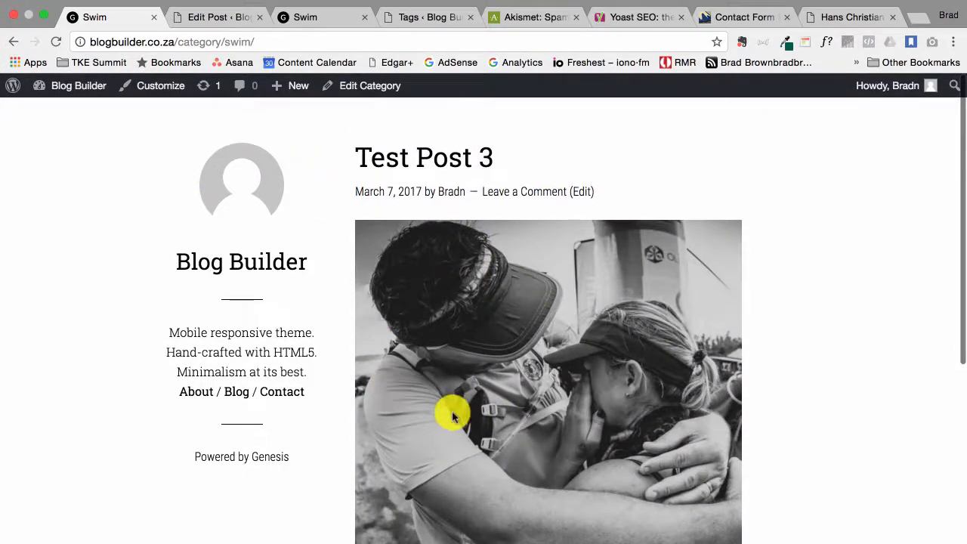